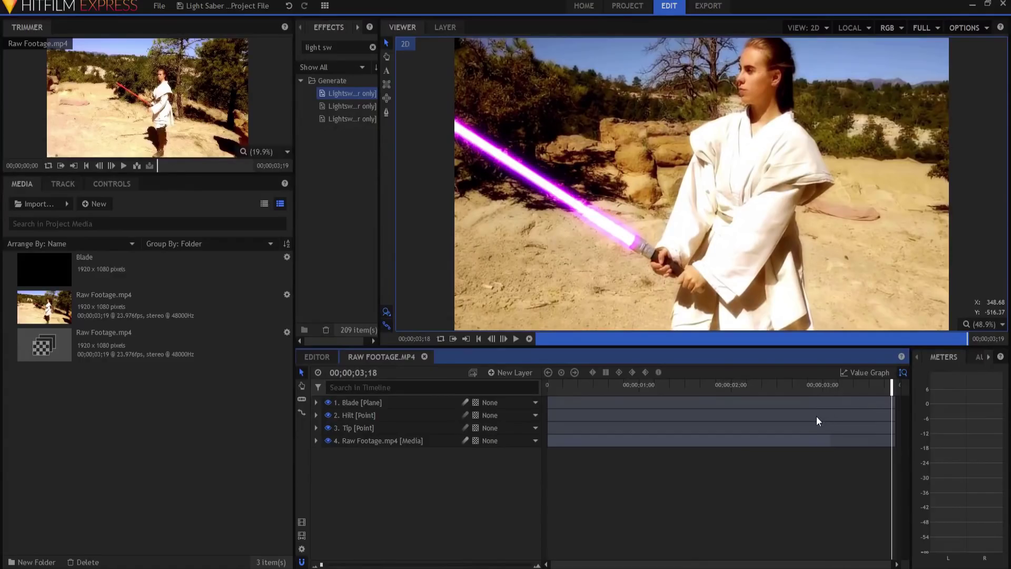
Preview the finished shot, then make and play a new composite shot from Raw Footage.mp4.
{"action": "left_click_drag", "start_coordinate": [892, 386], "coordinate": [547, 390]}
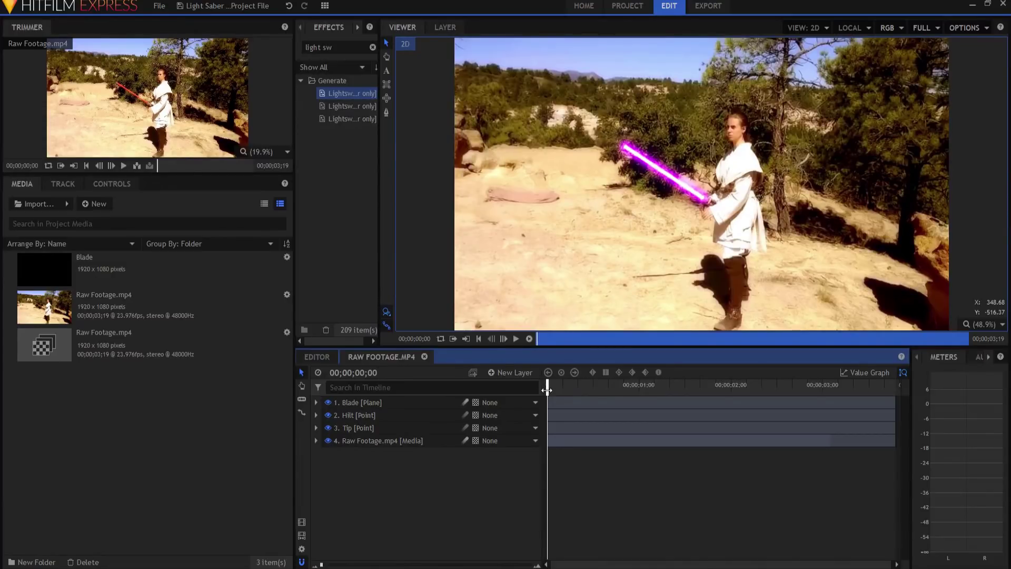
{"action": "left_click_drag", "start_coordinate": [547, 390], "coordinate": [823, 358]}
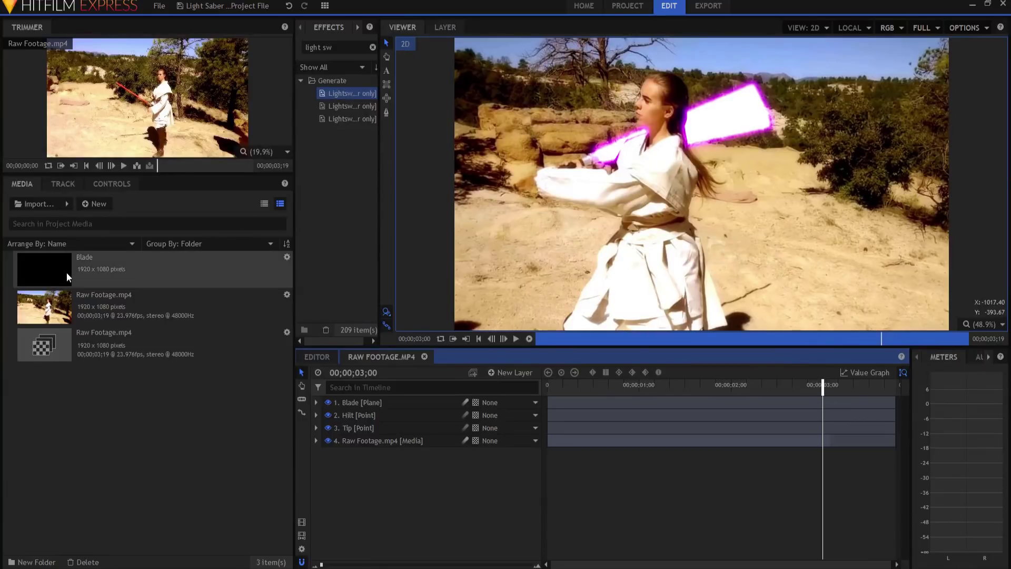
{"action": "right_click", "coordinate": [59, 308]}
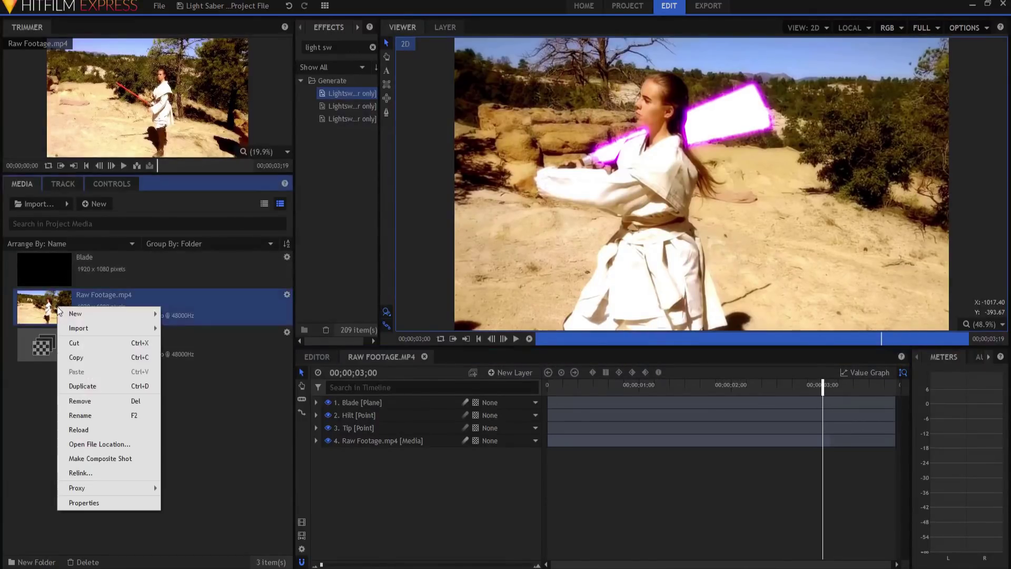
{"action": "left_click", "coordinate": [79, 459]}
{"action": "left_click", "coordinate": [589, 426]}
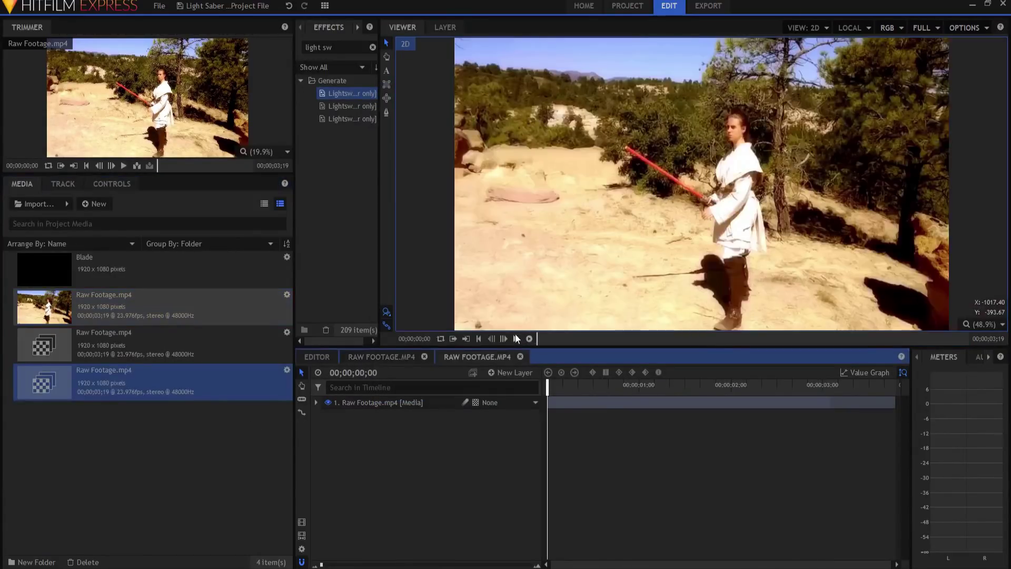
{"action": "left_click", "coordinate": [516, 339]}
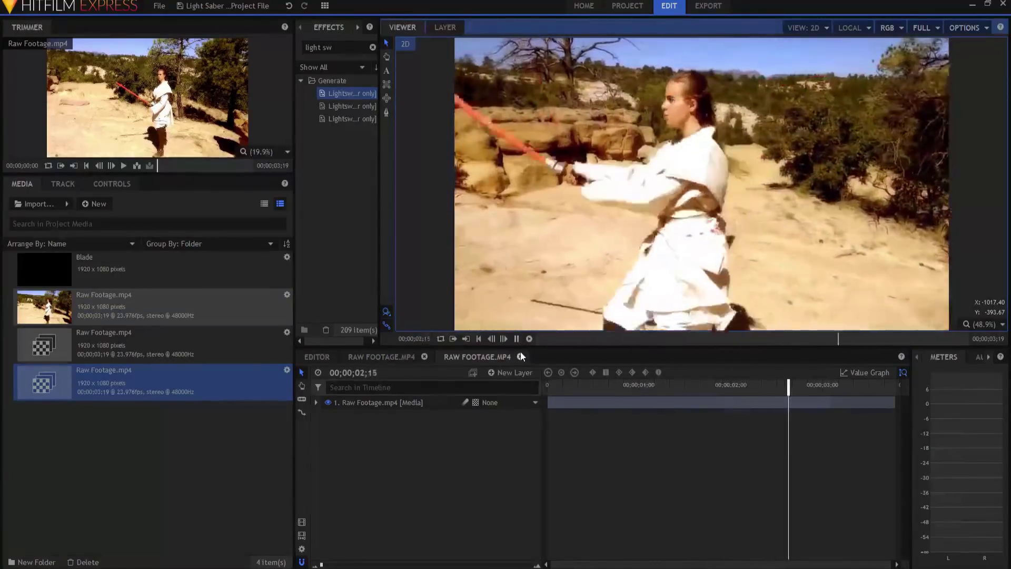
Paste the Hilt and Tip point layers from the original composite into the new one.
{"action": "left_click_drag", "start_coordinate": [892, 389], "coordinate": [758, 389]}
{"action": "left_click", "coordinate": [388, 356]}
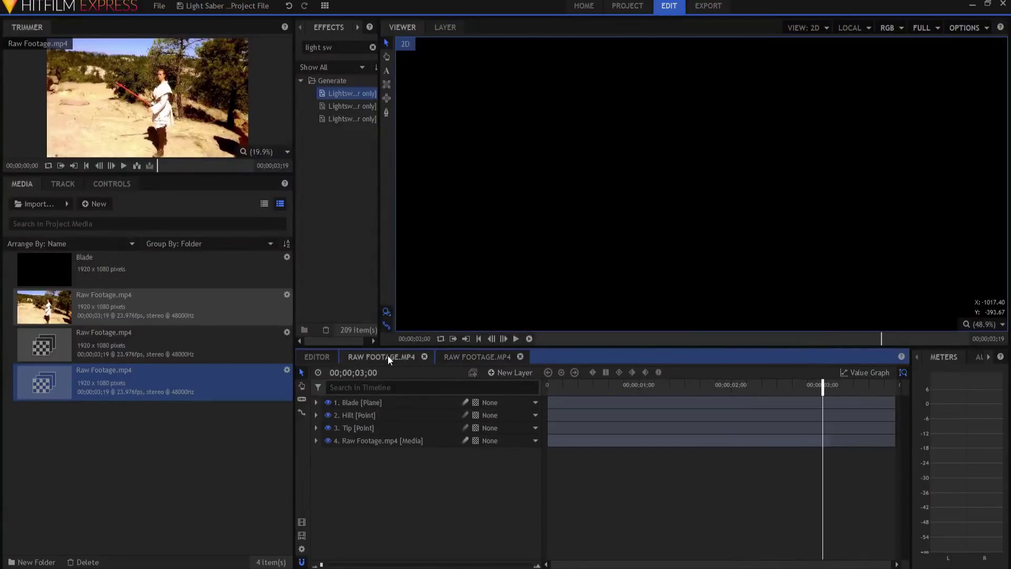
{"action": "left_click", "coordinate": [359, 415]}
{"action": "left_click", "coordinate": [358, 428], "text": "ctrl"}
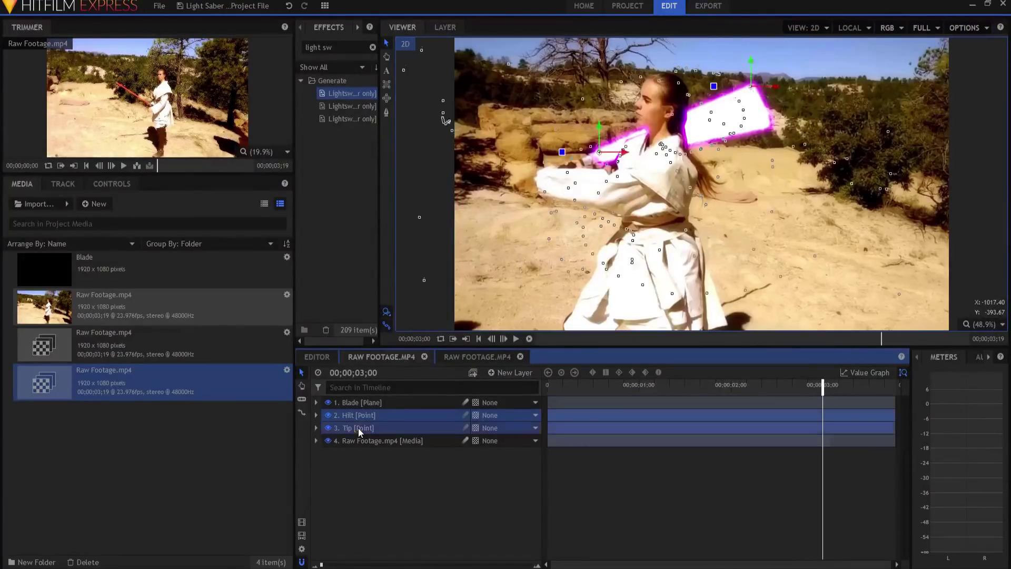
{"action": "left_click", "coordinate": [480, 357]}
{"action": "key", "text": "ctrl+v"}
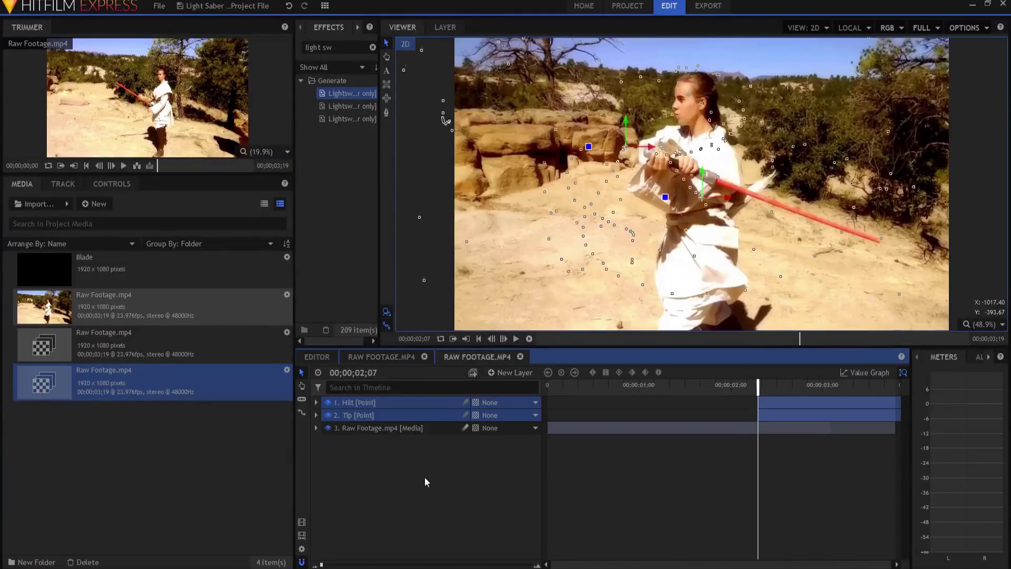
Slide the Hilt and Tip layers to the clip start and check they follow the stick.
{"action": "left_click", "coordinate": [387, 325]}
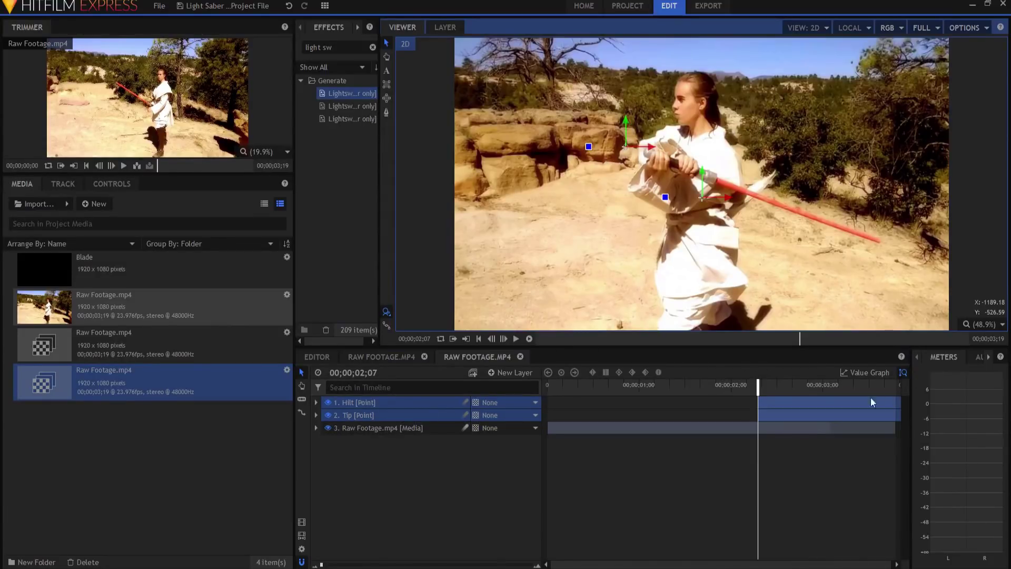
{"action": "left_click_drag", "start_coordinate": [795, 405], "coordinate": [565, 408]}
{"action": "left_click", "coordinate": [478, 338]}
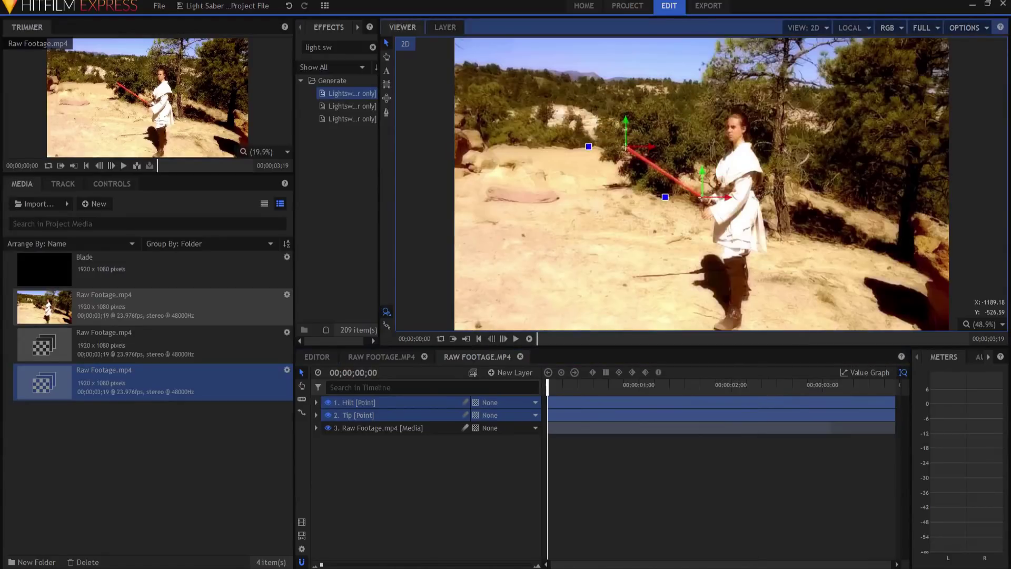
{"action": "left_click_drag", "start_coordinate": [547, 386], "coordinate": [865, 377]}
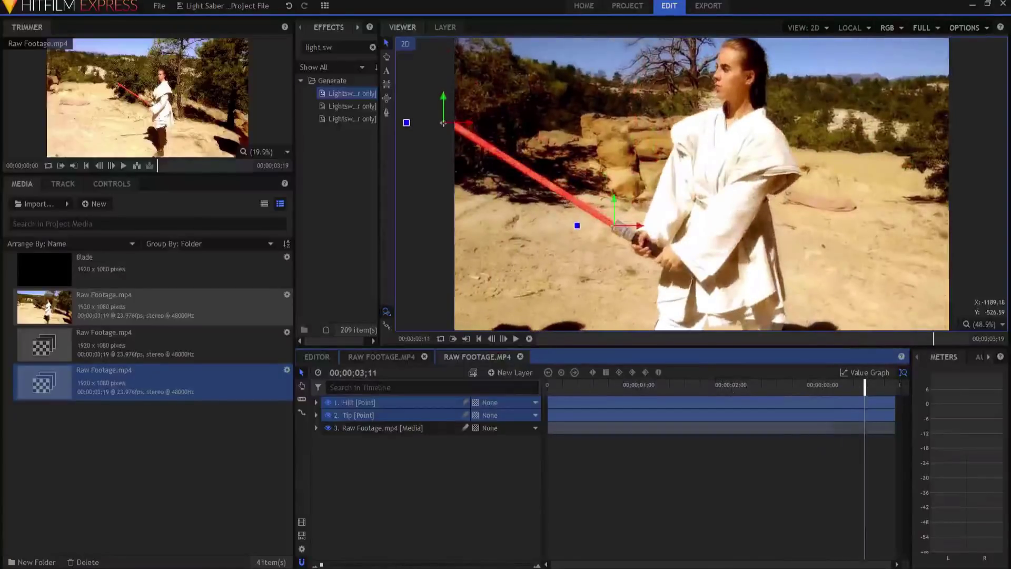
{"action": "left_click", "coordinate": [469, 435]}
Add a new plane layer named Blade and set it to Add blending.
{"action": "left_click", "coordinate": [504, 377]}
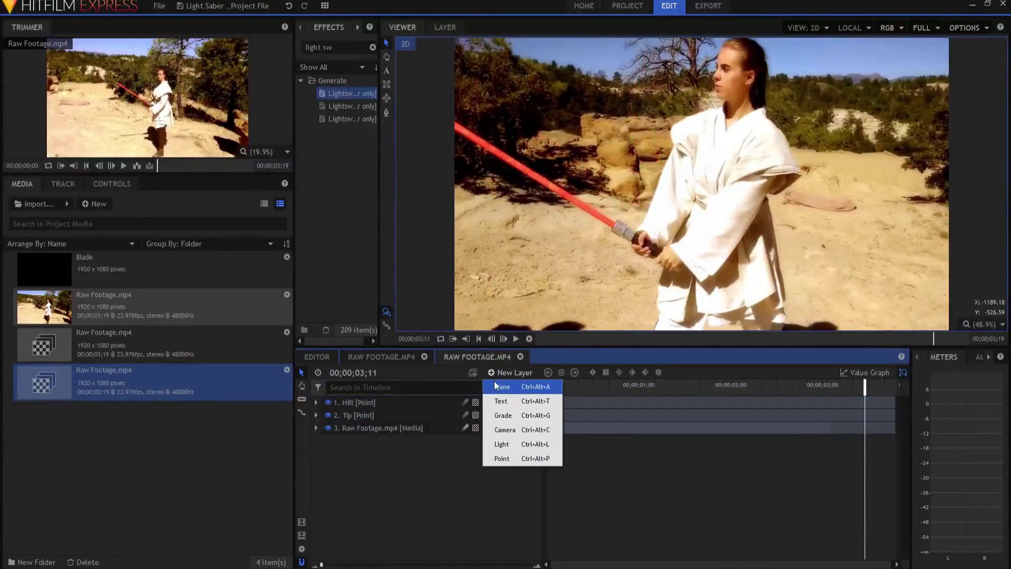
{"action": "left_click", "coordinate": [494, 384]}
{"action": "type", "text": "Bl"}
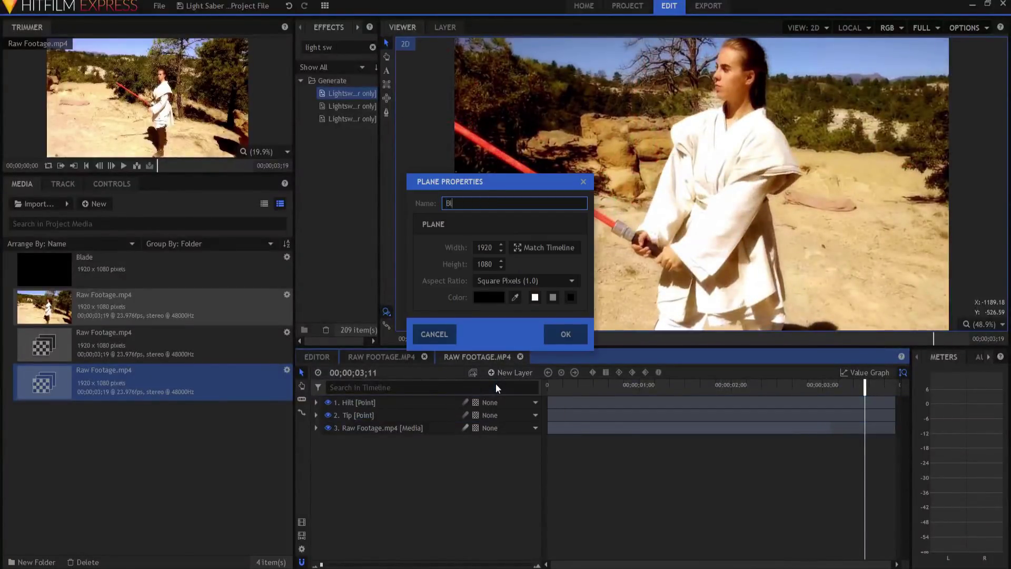
{"action": "type", "text": "ade"}
{"action": "key", "text": "Return"}
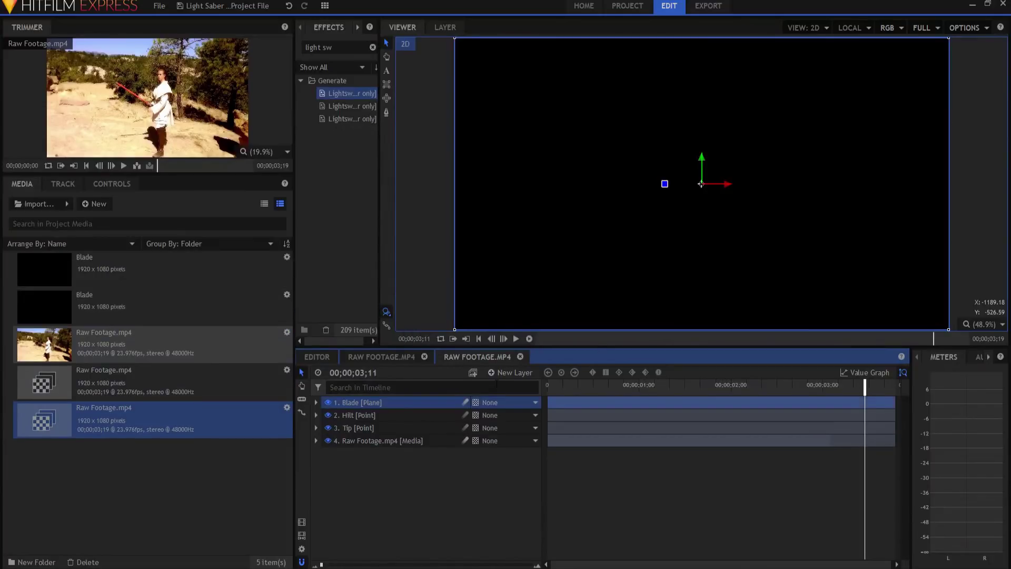
{"action": "right_click", "coordinate": [384, 402]}
{"action": "mouse_move", "coordinate": [423, 134]}
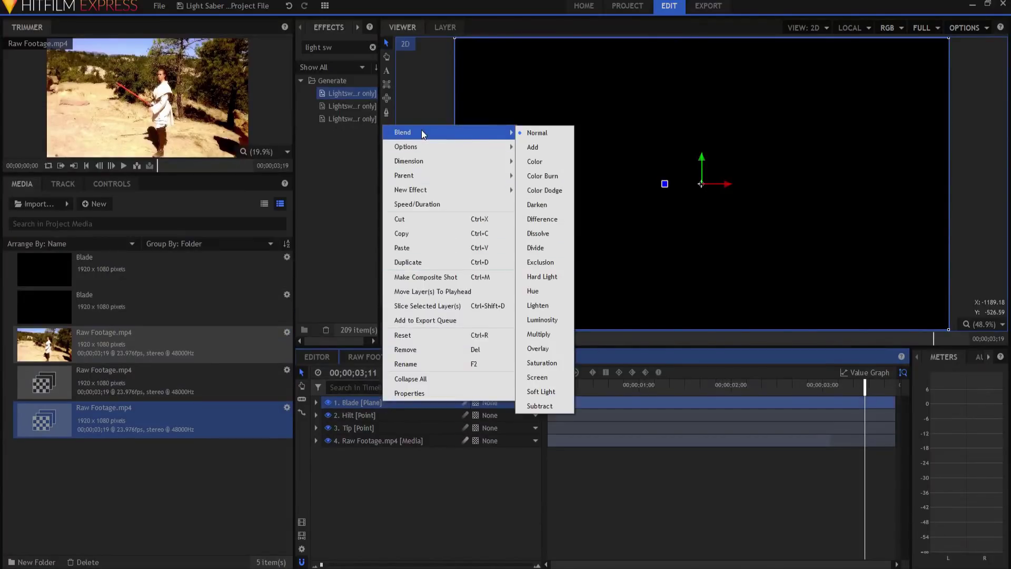
{"action": "left_click", "coordinate": [533, 147]}
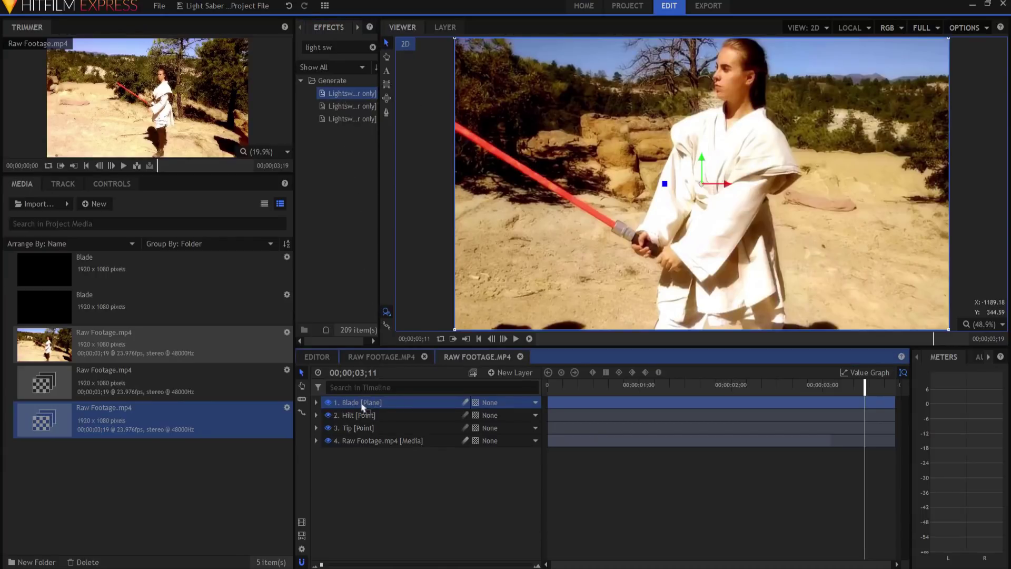
Apply Lightsword (2-Point Auto) to Blade, linking hilt to the Hilt point and tip to the Tip point.
{"action": "left_click_drag", "start_coordinate": [352, 93], "coordinate": [362, 406]}
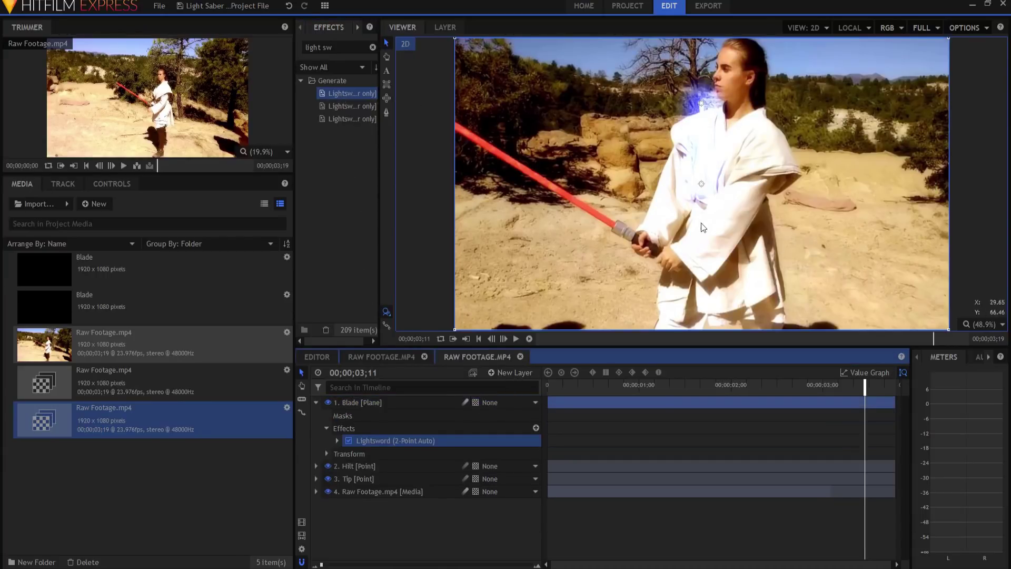
{"action": "left_click", "coordinate": [337, 440]}
{"action": "left_click", "coordinate": [348, 454]}
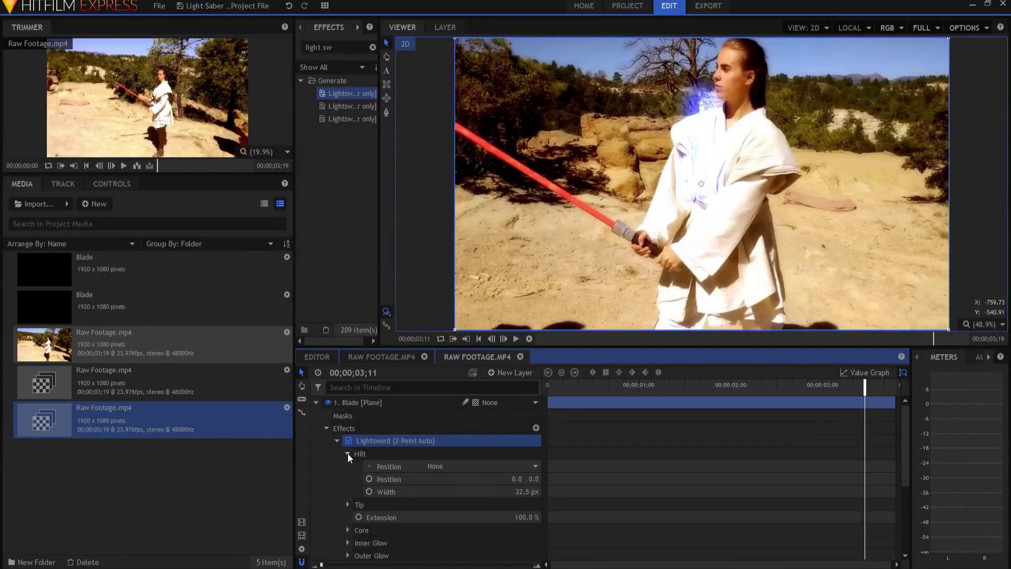
{"action": "left_click", "coordinate": [456, 467]}
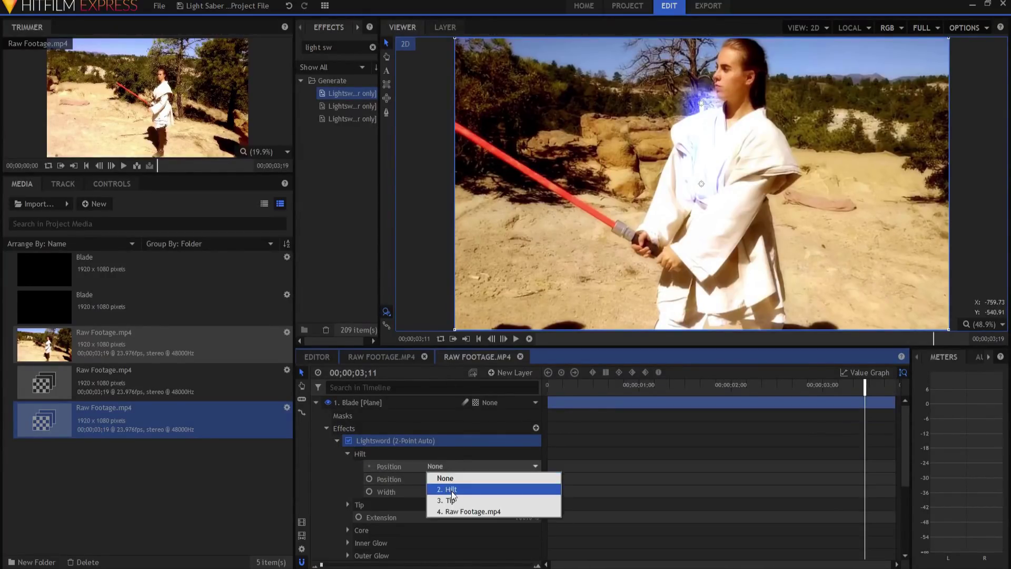
{"action": "left_click", "coordinate": [452, 491]}
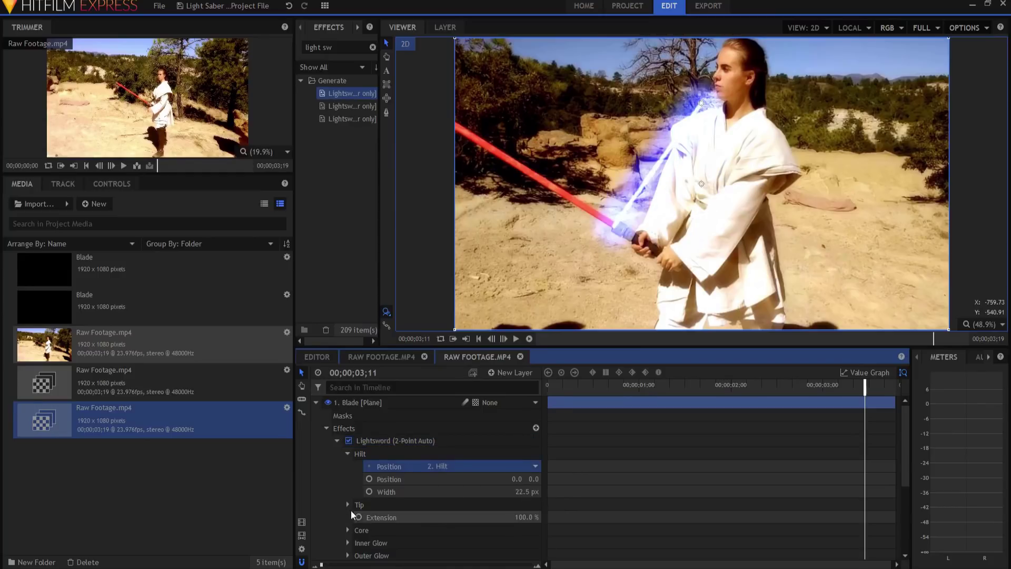
{"action": "left_click", "coordinate": [347, 505]}
{"action": "left_click", "coordinate": [450, 517]}
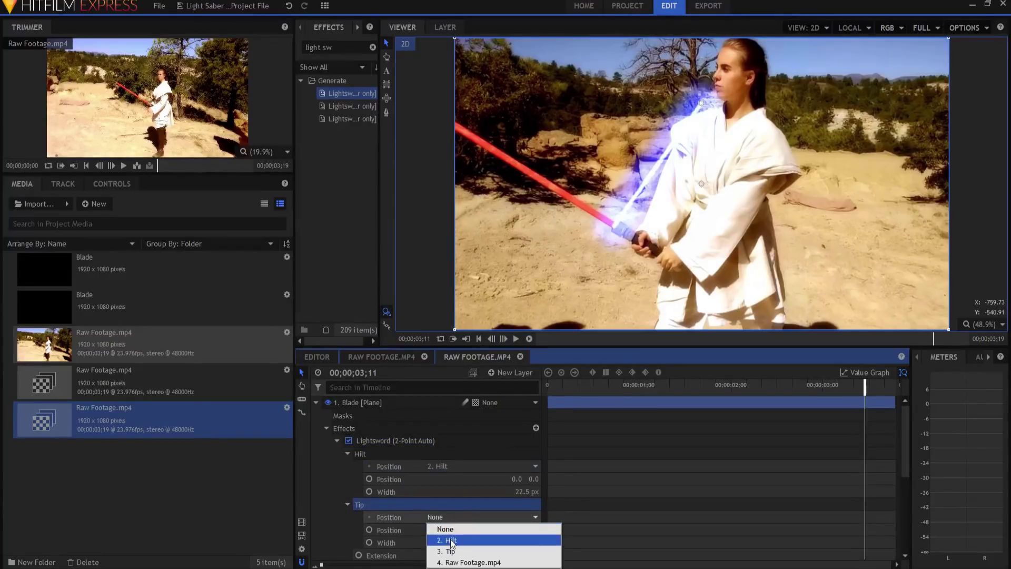
{"action": "left_click", "coordinate": [452, 551]}
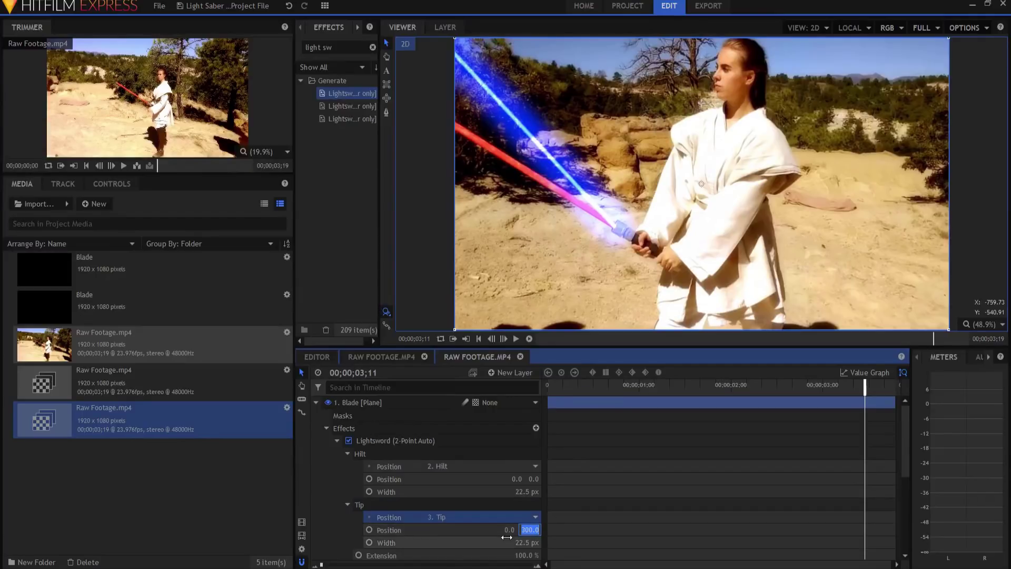
{"action": "left_click", "coordinate": [519, 530]}
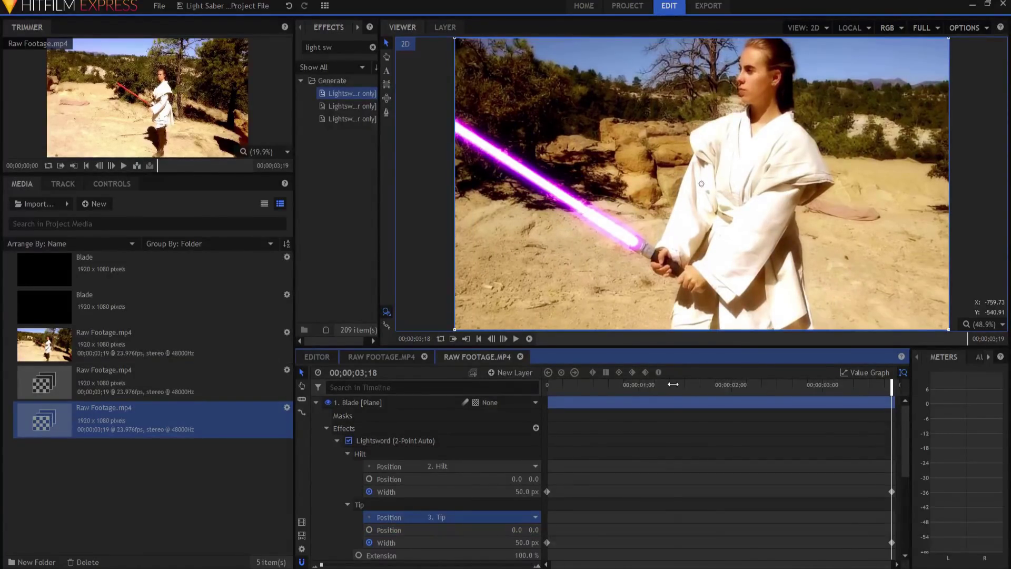
Step frame by frame to 00;00;01;19 where the blade crosses her head, then expand the Blade layer.
{"action": "left_click_drag", "start_coordinate": [674, 384], "coordinate": [696, 383]}
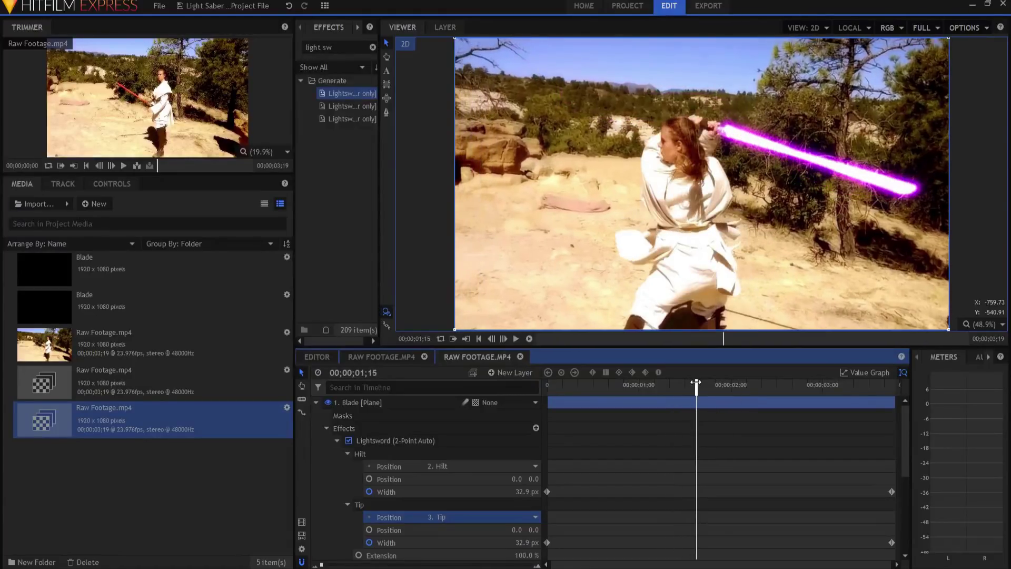
{"action": "key", "text": "Right"}
{"action": "key", "text": "Right"}
{"action": "key", "text": "Right"}
{"action": "key", "text": "Right"}
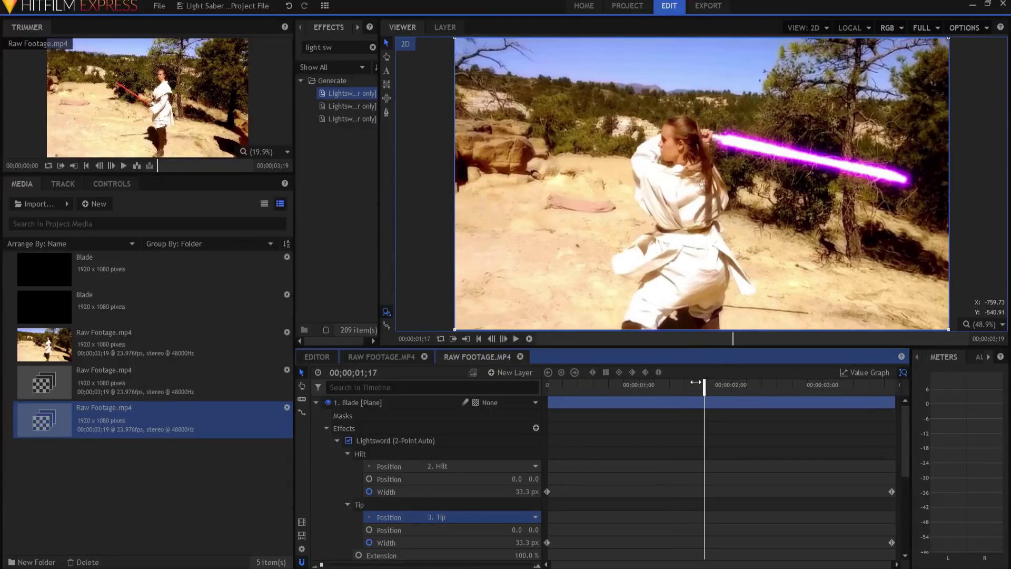
{"action": "key", "text": "Right"}
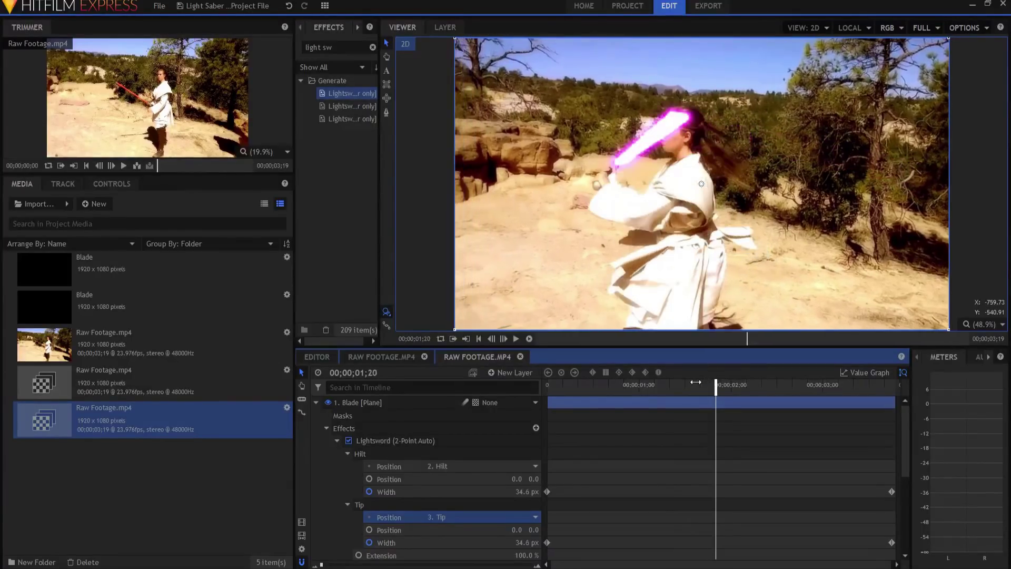
{"action": "key", "text": "Left"}
{"action": "key", "text": "Left"}
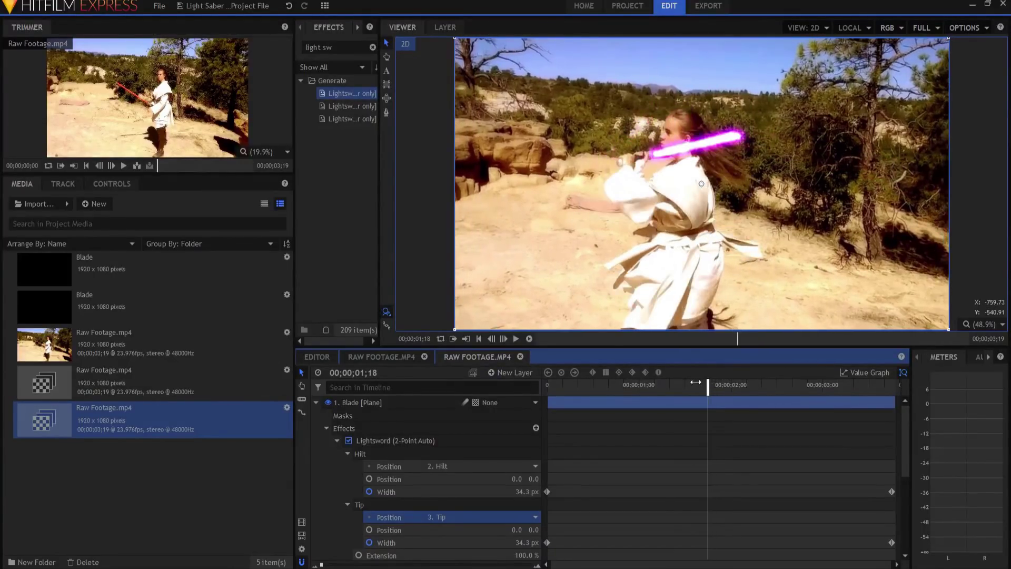
{"action": "key", "text": "Right"}
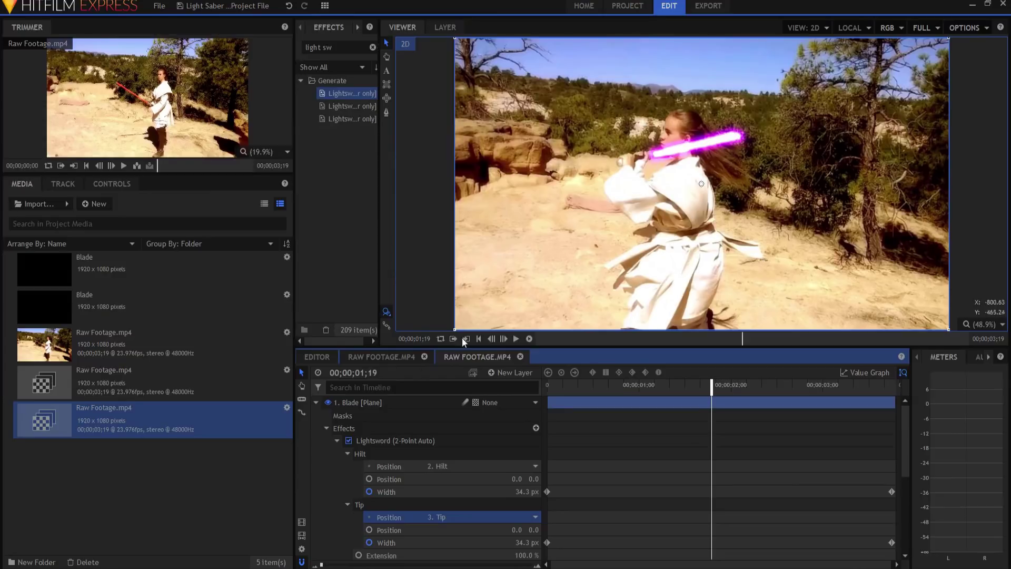
{"action": "left_click", "coordinate": [317, 402]}
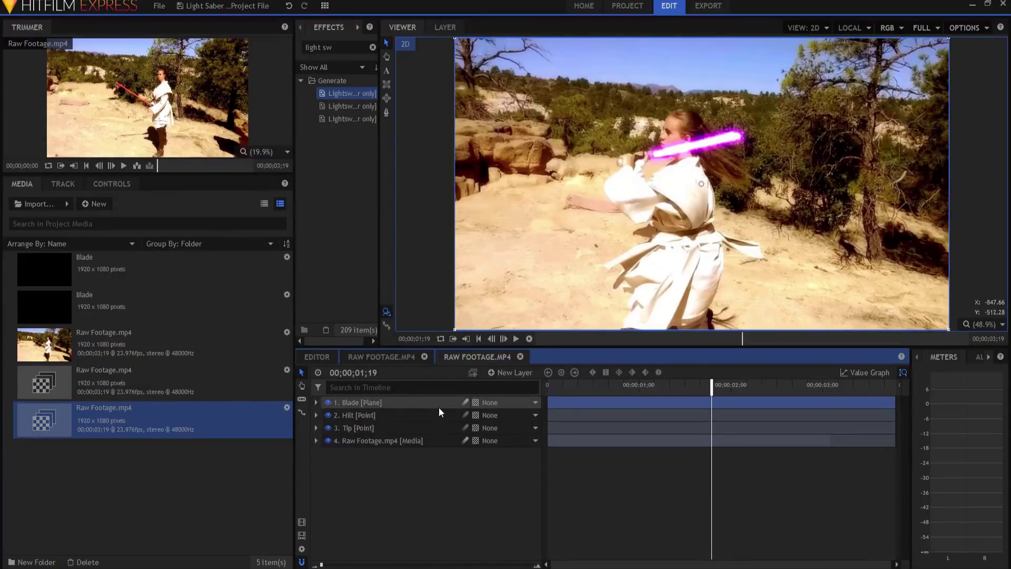
{"action": "key", "text": "Left"}
{"action": "key", "text": "Right"}
{"action": "key", "text": "Right"}
{"action": "key", "text": "Right"}
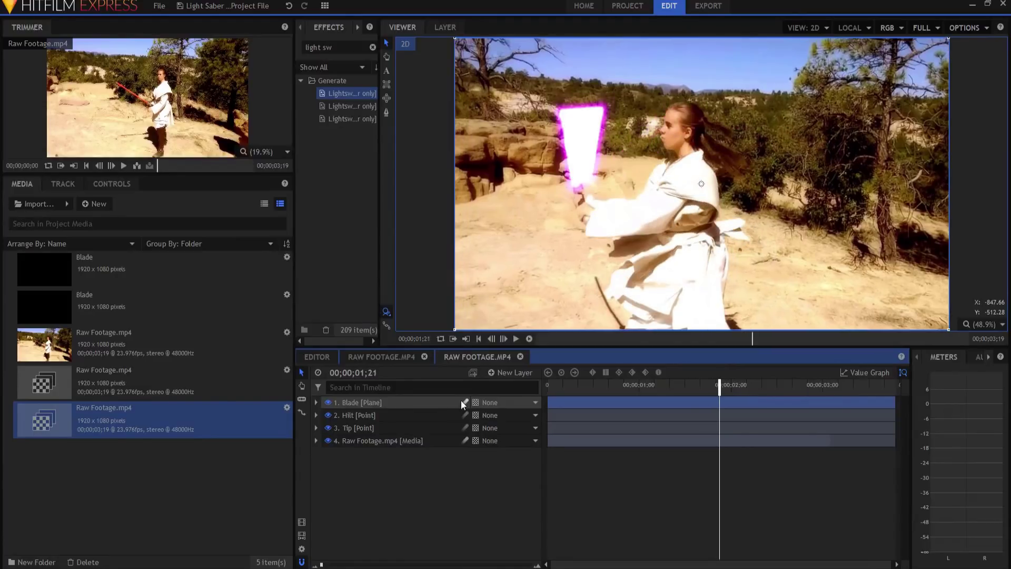
{"action": "key", "text": "Left"}
{"action": "key", "text": "Left"}
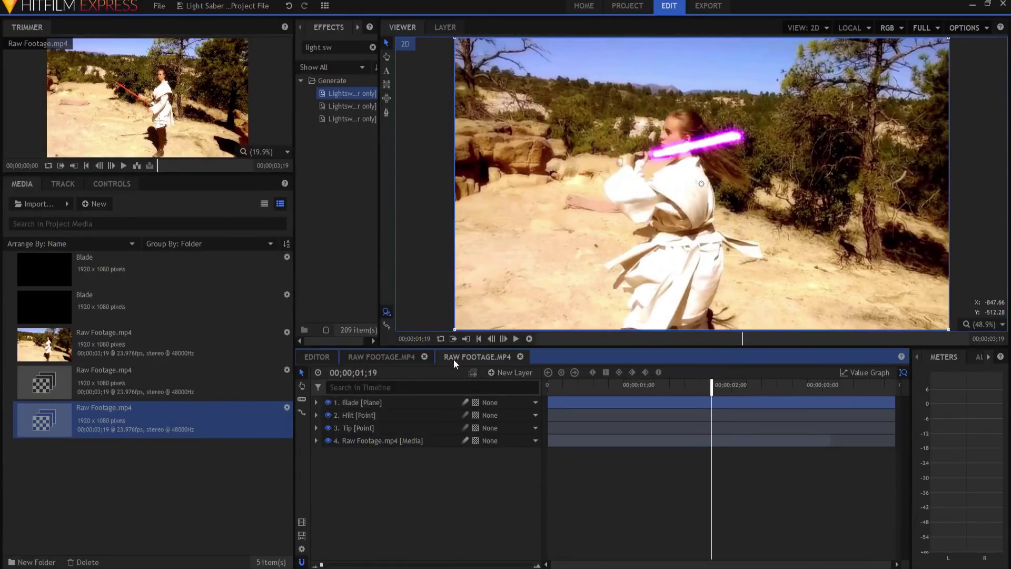
{"action": "left_click", "coordinate": [359, 402]}
{"action": "left_click", "coordinate": [316, 402]}
Reveal the Blade layer's Masks, pick the point-by-point mask tool, zoom in and hide Blade.
{"action": "left_click", "coordinate": [344, 415]}
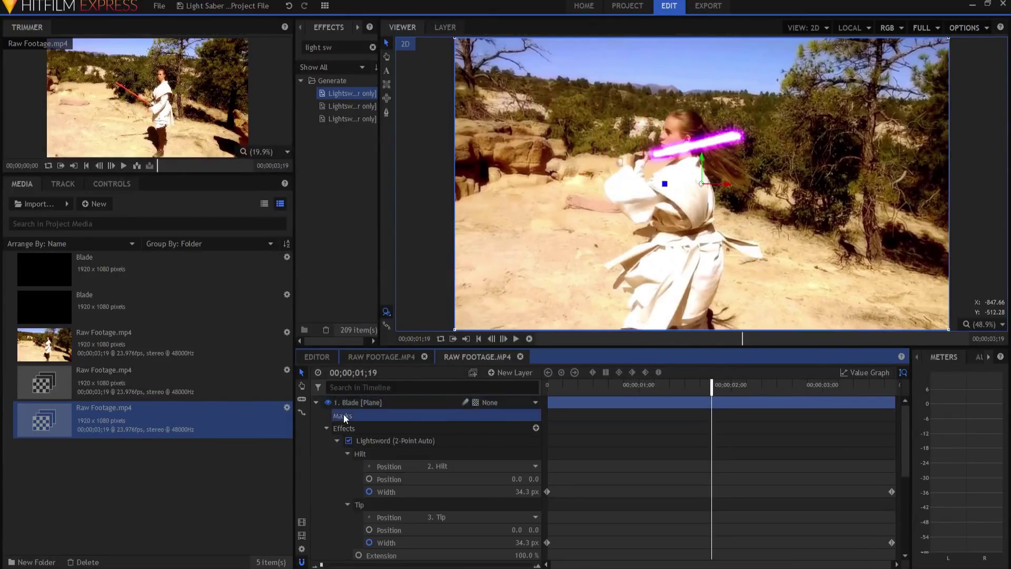
{"action": "left_click", "coordinate": [387, 113]}
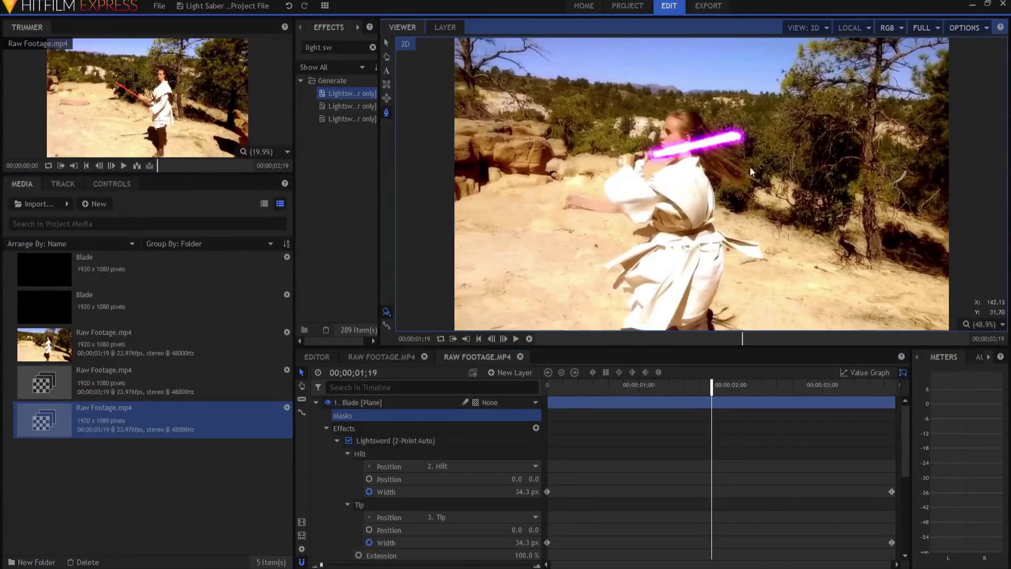
{"action": "scroll", "coordinate": [678, 153], "scroll_direction": "up", "scroll_amount": 5}
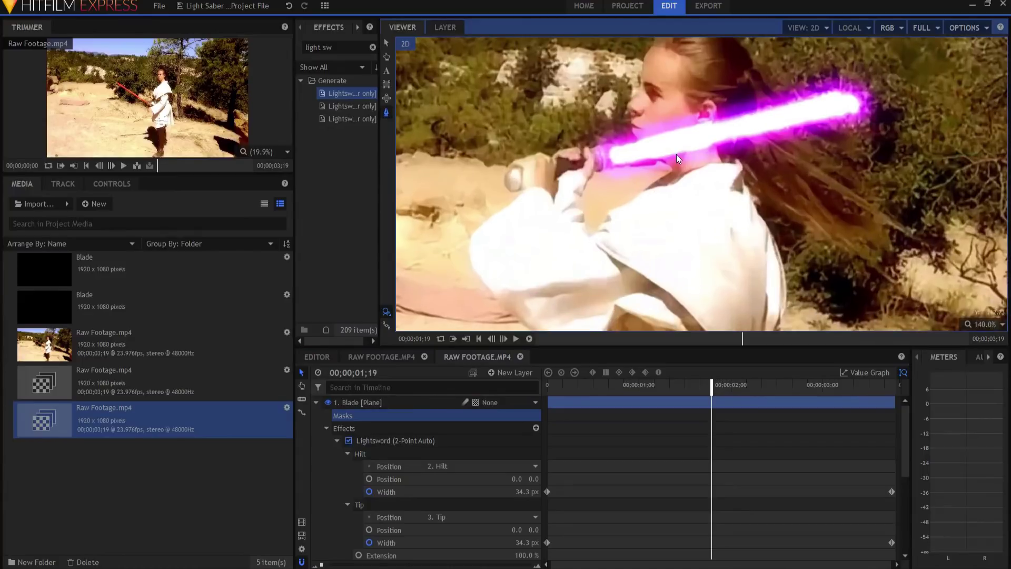
{"action": "left_click", "coordinate": [329, 402]}
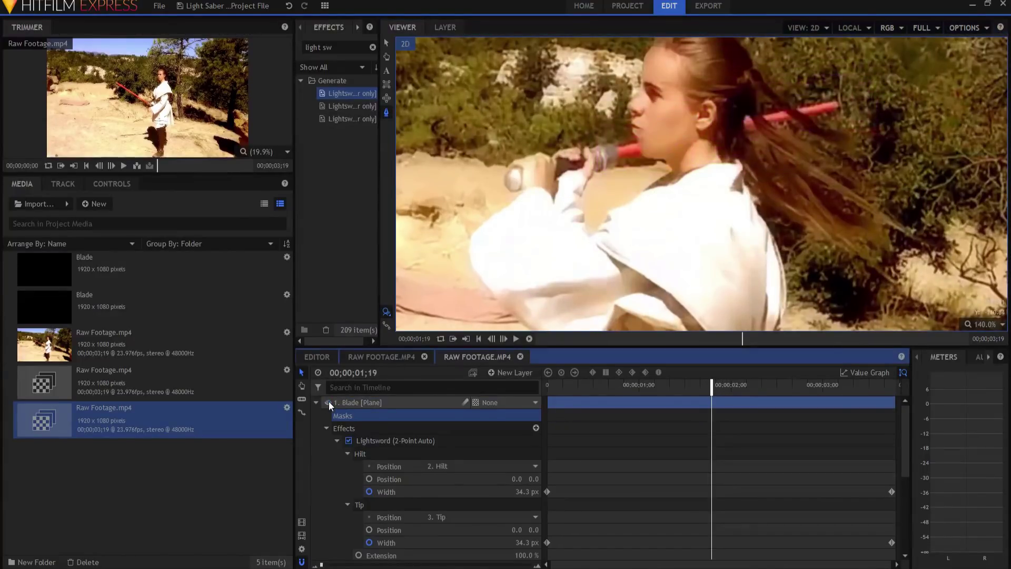
Trace a closed mask around her forehead, chin, neck and hair, then show the blade again.
{"action": "left_click", "coordinate": [627, 105]}
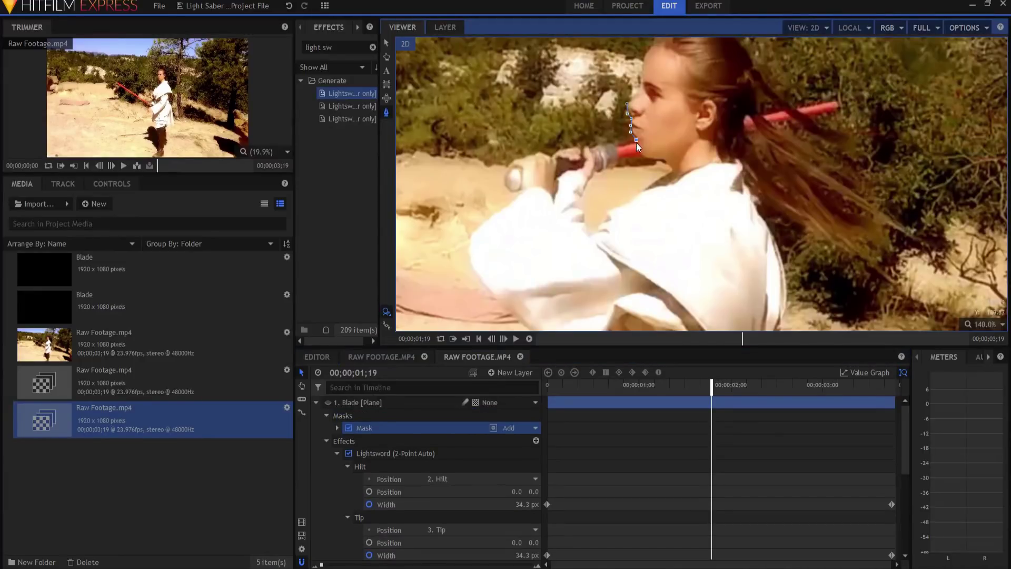
{"action": "left_click", "coordinate": [672, 171]}
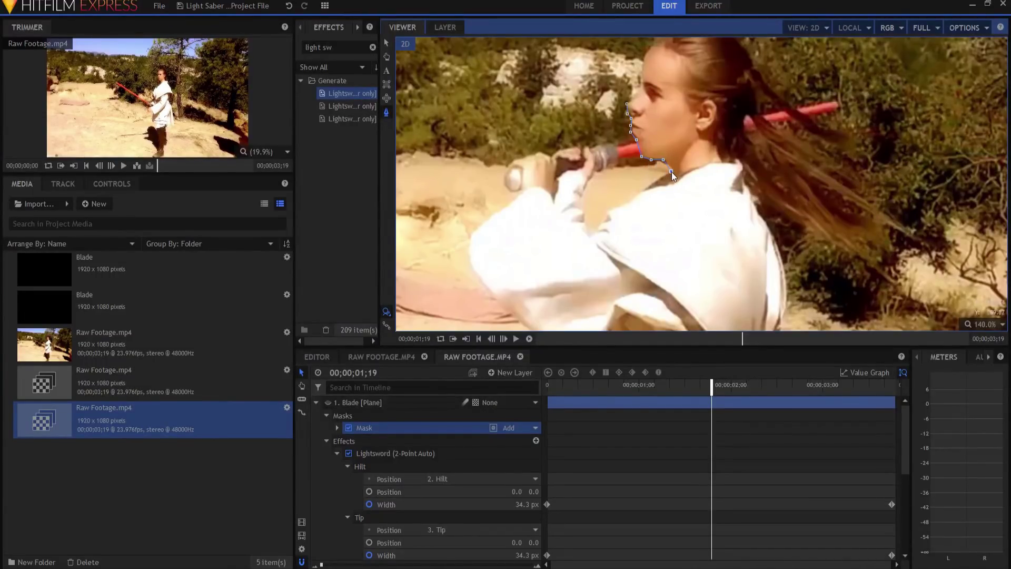
{"action": "left_click", "coordinate": [760, 214]}
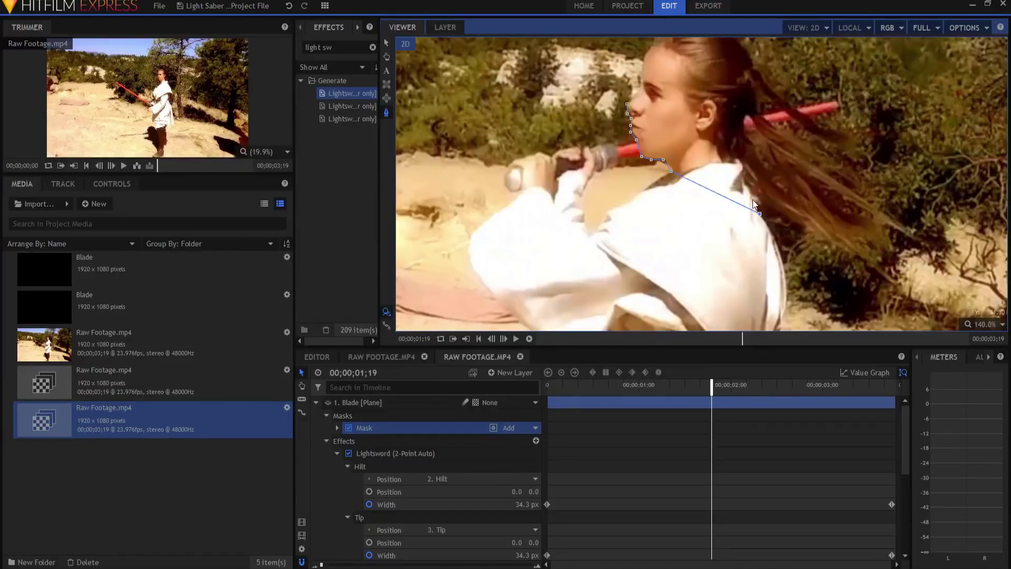
{"action": "left_click", "coordinate": [763, 167]}
{"action": "left_click", "coordinate": [761, 61]}
{"action": "left_click", "coordinate": [626, 48]}
{"action": "left_click", "coordinate": [627, 104]}
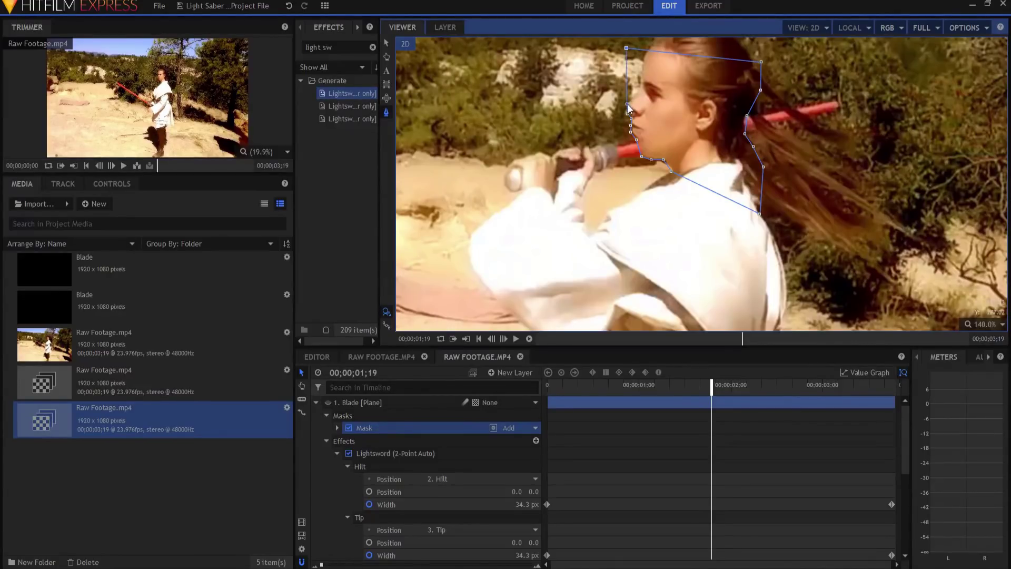
{"action": "left_click", "coordinate": [327, 403]}
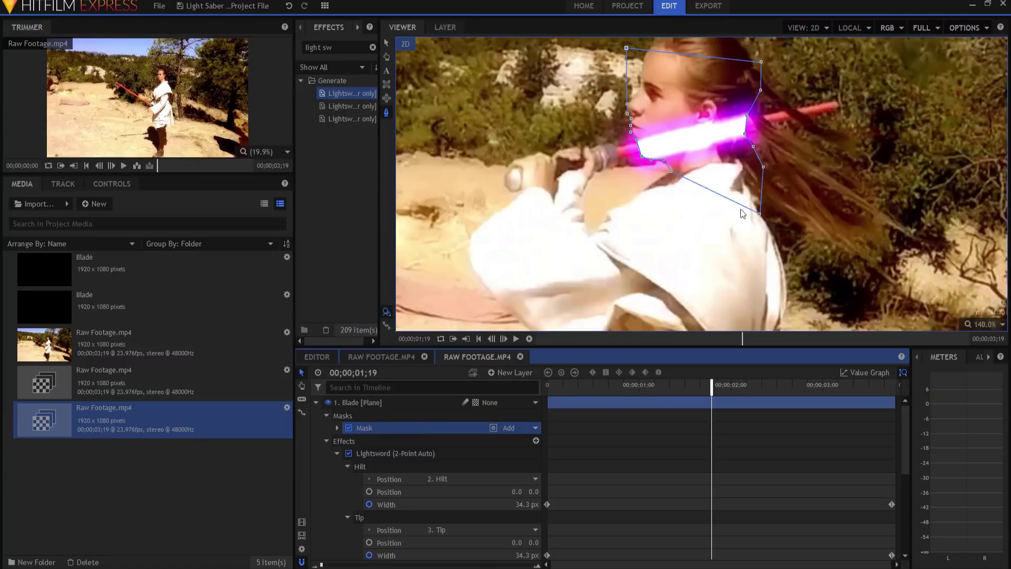
Zoom the viewer out to 110% and invert the head mask so the blade passes behind her.
{"action": "scroll", "coordinate": [858, 194], "scroll_direction": "down", "scroll_amount": 2}
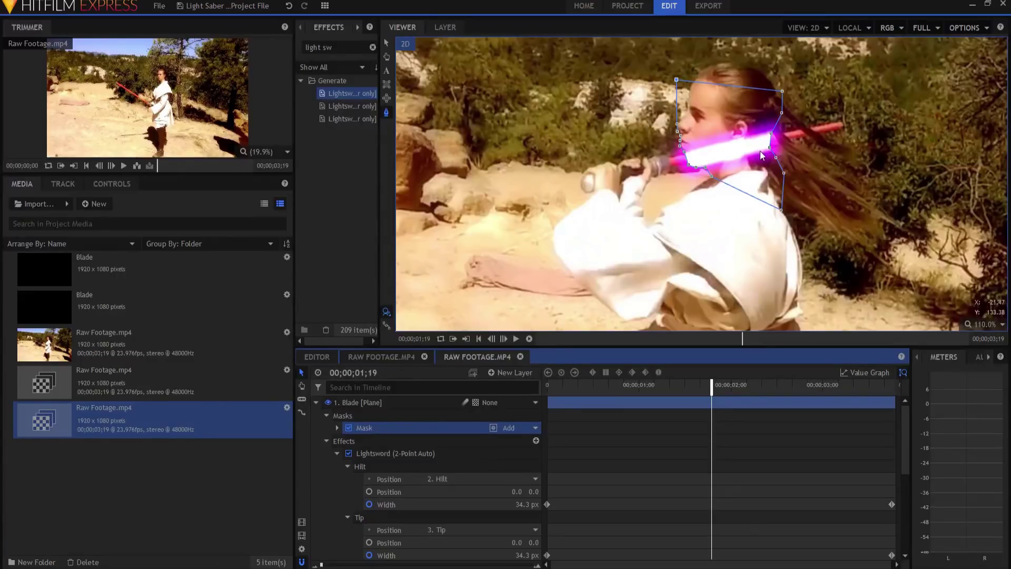
{"action": "left_click", "coordinate": [492, 428]}
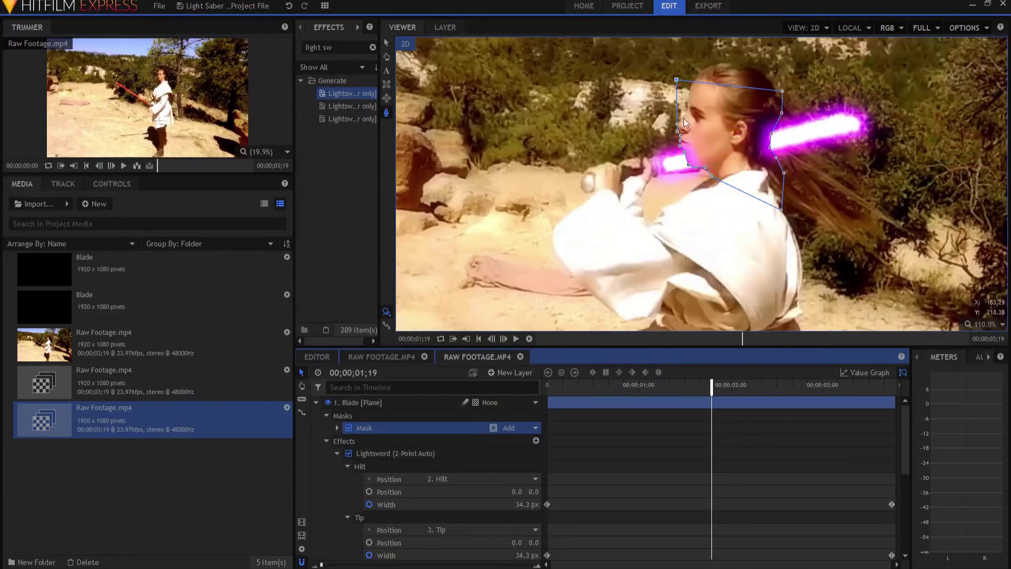
{"action": "left_click", "coordinate": [316, 402]}
{"action": "left_click", "coordinate": [368, 533]}
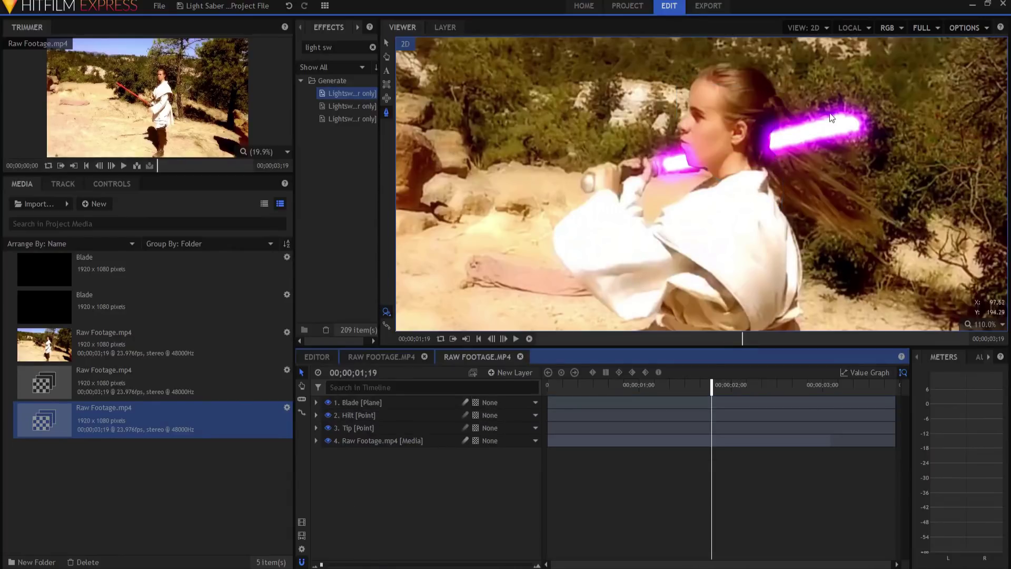
{"action": "left_click", "coordinate": [316, 403]}
Keyframe the mask Path, then one frame later move the whole mask up onto her face.
{"action": "left_click", "coordinate": [337, 429]}
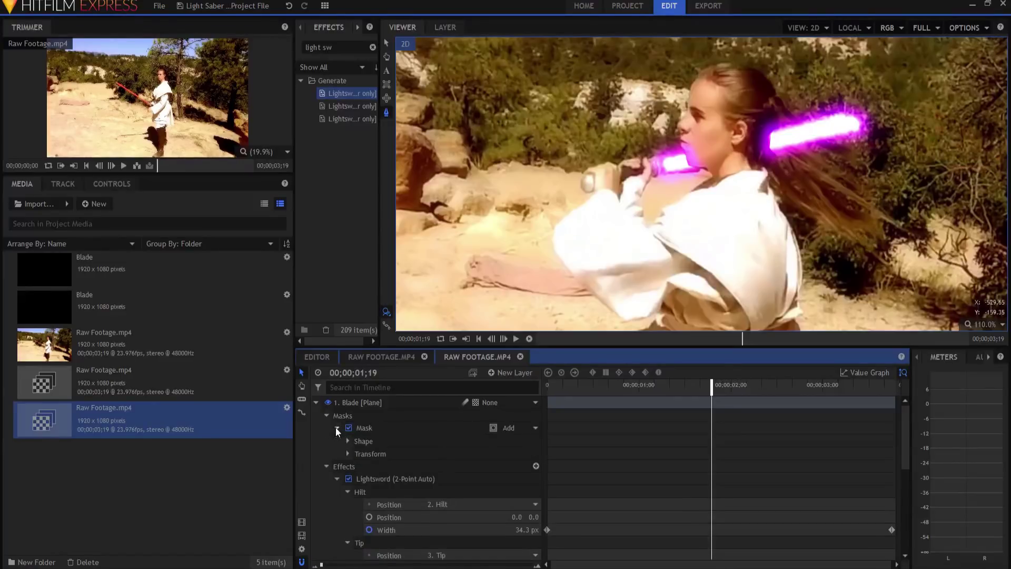
{"action": "left_click", "coordinate": [347, 454]}
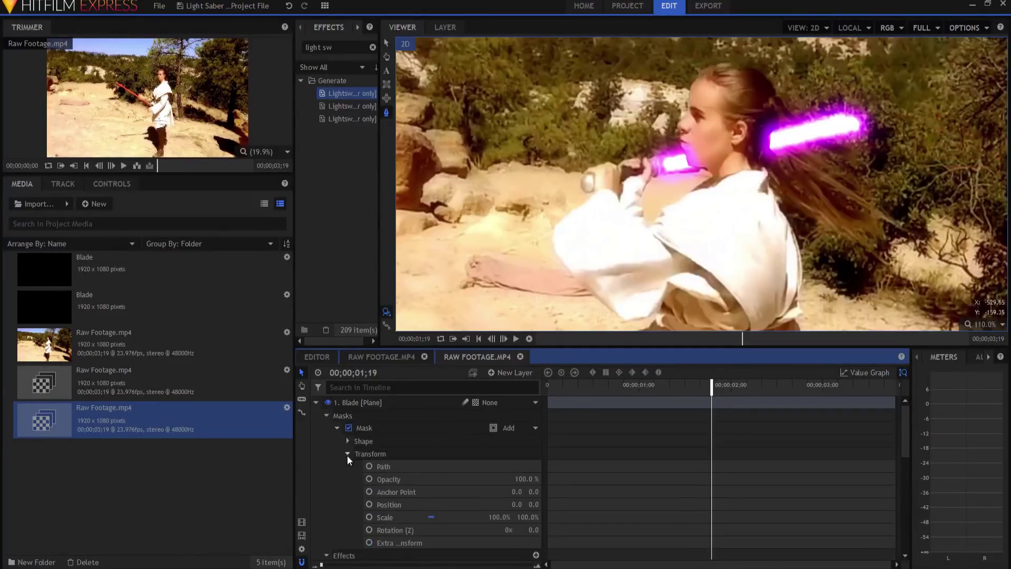
{"action": "left_click", "coordinate": [369, 467]}
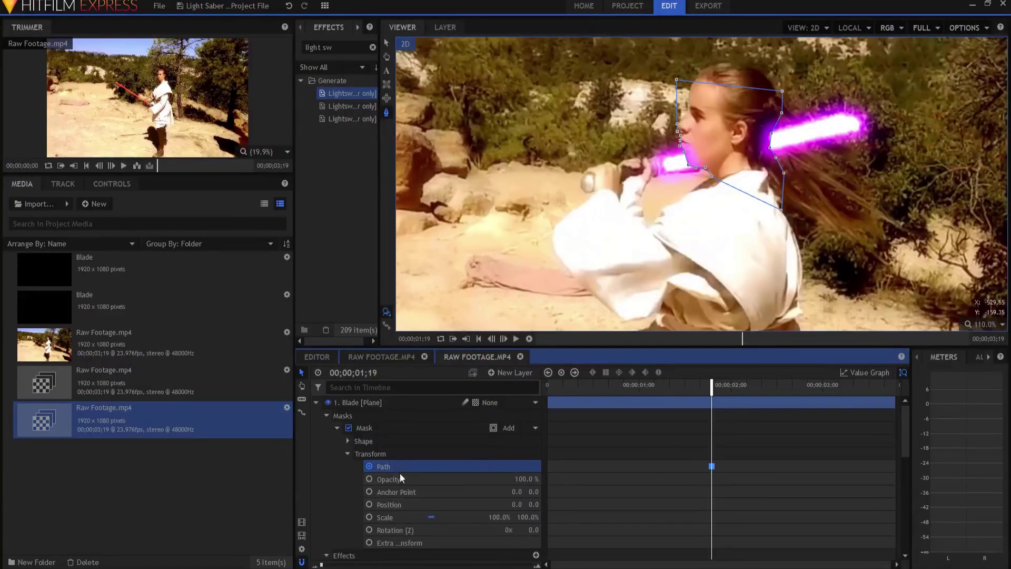
{"action": "key", "text": "Right"}
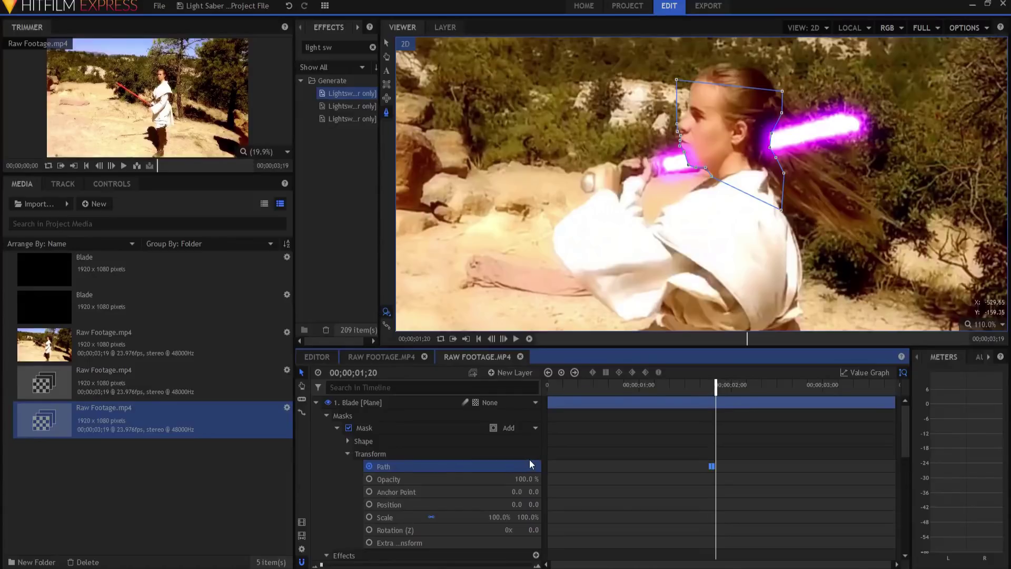
{"action": "left_click", "coordinate": [327, 403]}
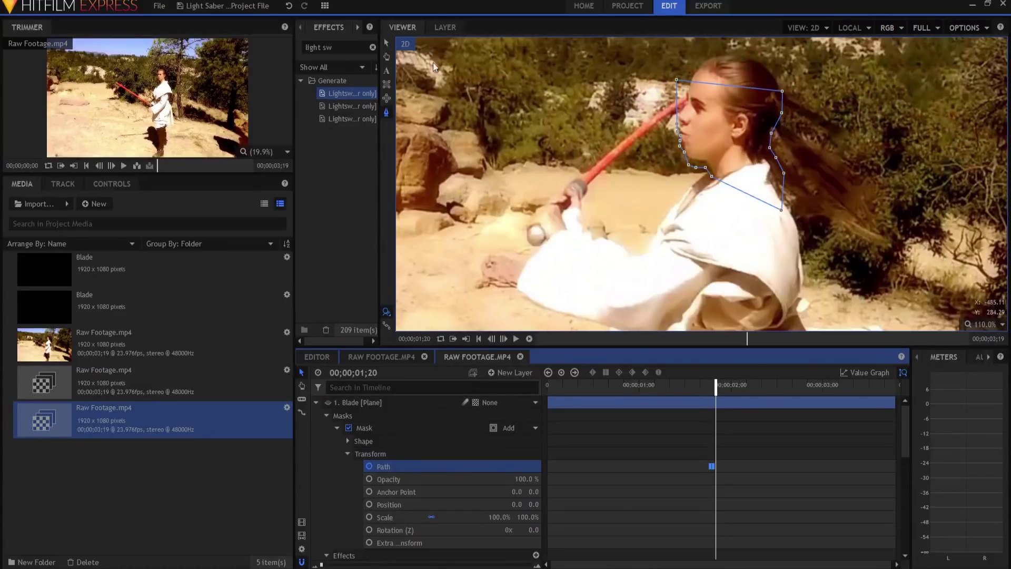
{"action": "left_click", "coordinate": [386, 43]}
{"action": "left_click", "coordinate": [694, 144]}
{"action": "left_click_drag", "start_coordinate": [694, 143], "coordinate": [690, 112]}
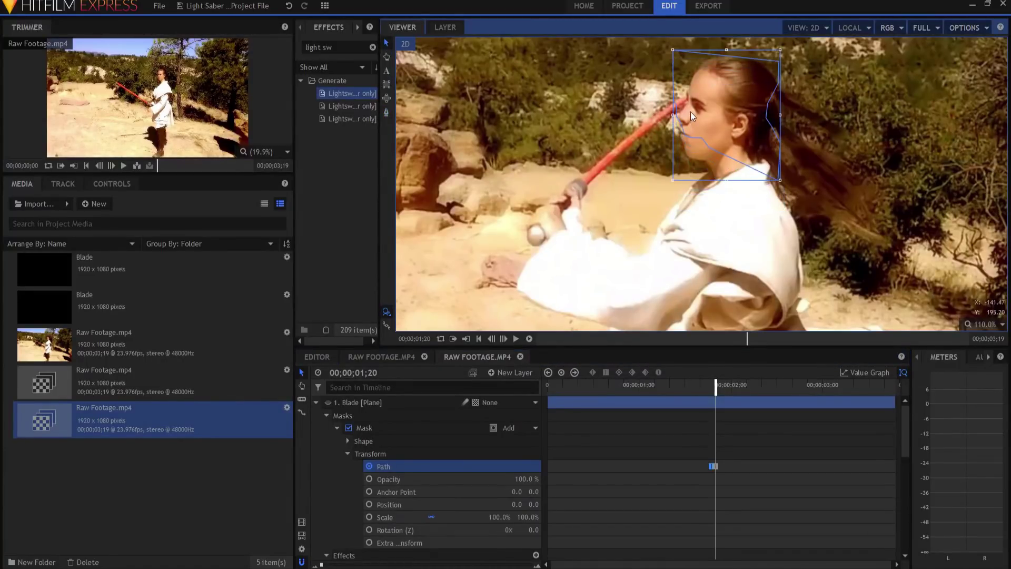
Show the blade again, reframe the viewer and step between frames to check the repositioned mask.
{"action": "left_click", "coordinate": [387, 111]}
{"action": "scroll", "coordinate": [653, 107], "scroll_direction": "up", "scroll_amount": 2}
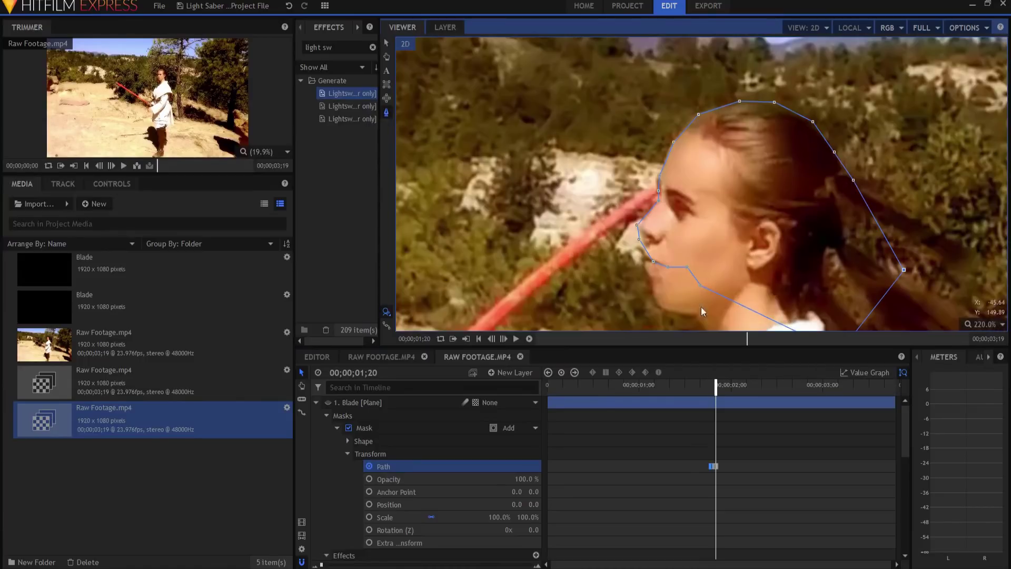
{"action": "left_click", "coordinate": [327, 402]}
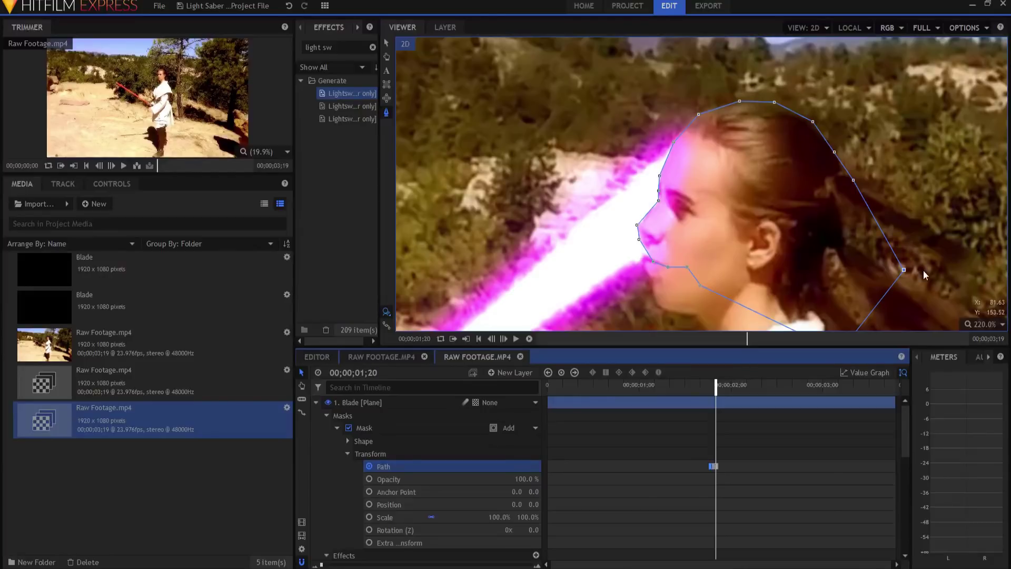
{"action": "scroll", "coordinate": [735, 247], "scroll_direction": "down", "scroll_amount": 3}
{"action": "scroll", "coordinate": [735, 248], "scroll_direction": "down", "scroll_amount": 3}
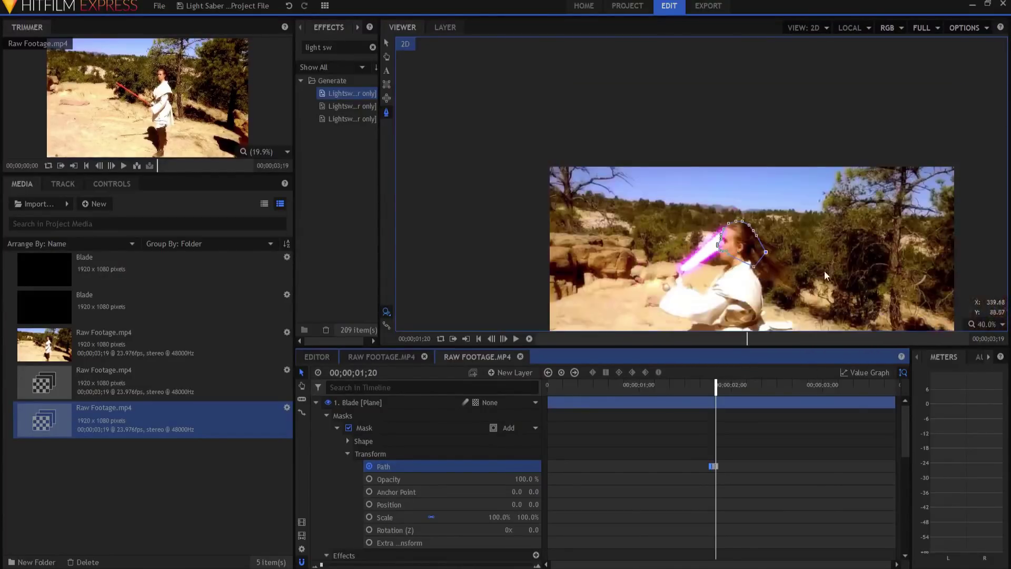
{"action": "left_click_drag", "start_coordinate": [824, 270], "coordinate": [800, 194]}
{"action": "key", "text": "Left"}
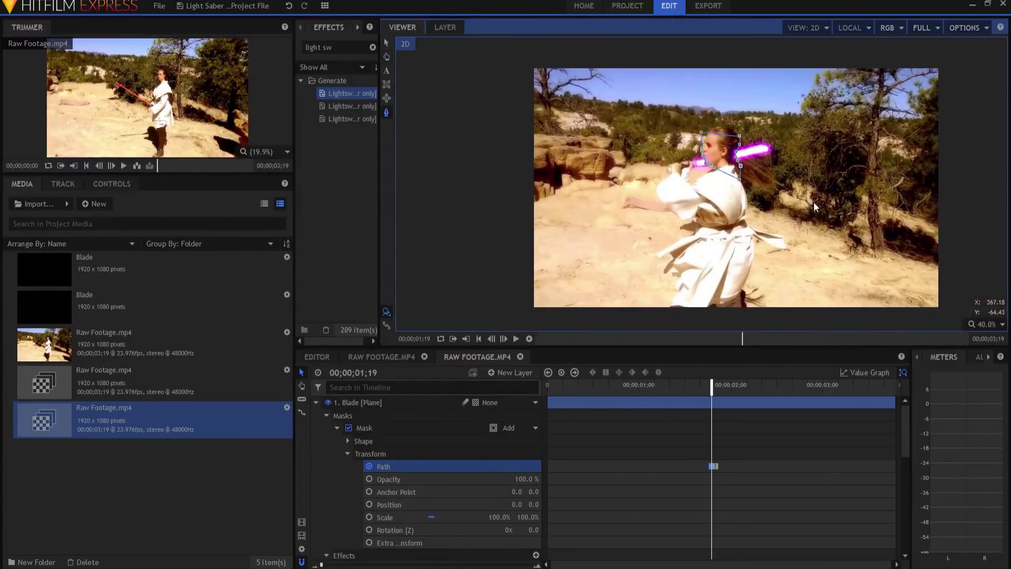
{"action": "left_click", "coordinate": [315, 403]}
{"action": "key", "text": "Right"}
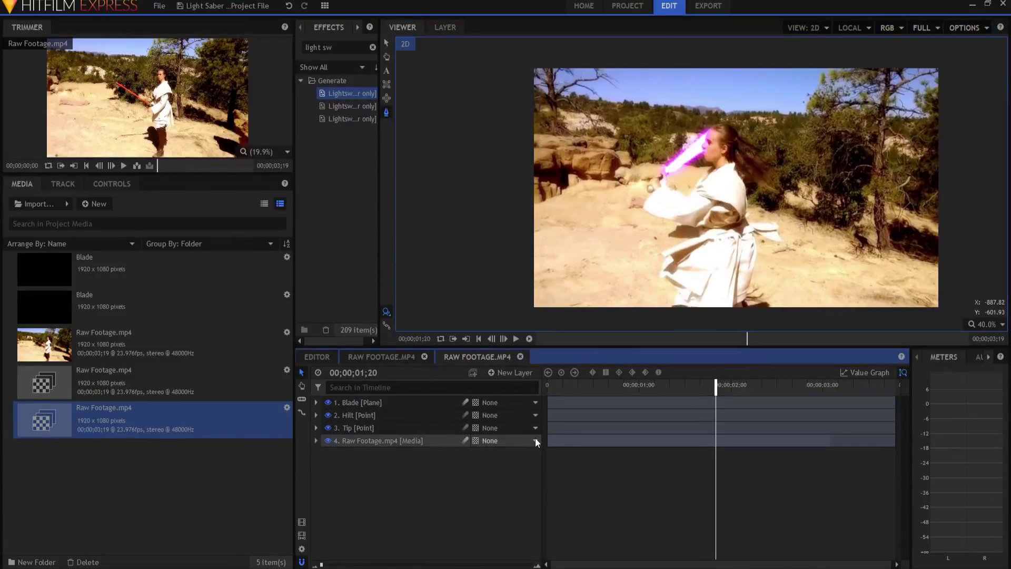
On the next frame, select the mask Path and move the head mask up out of the picture.
{"action": "key", "text": "Right"}
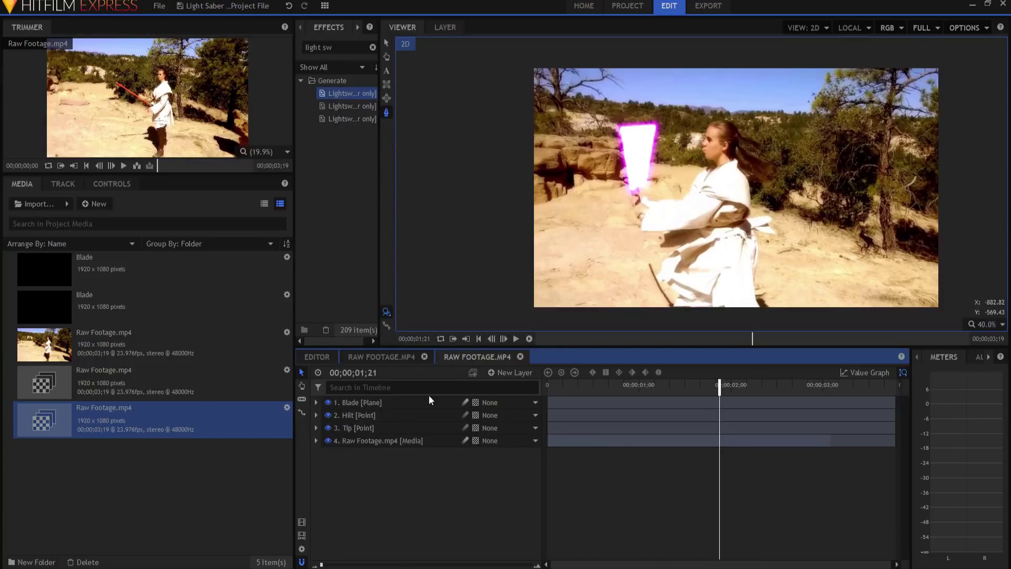
{"action": "left_click", "coordinate": [354, 404]}
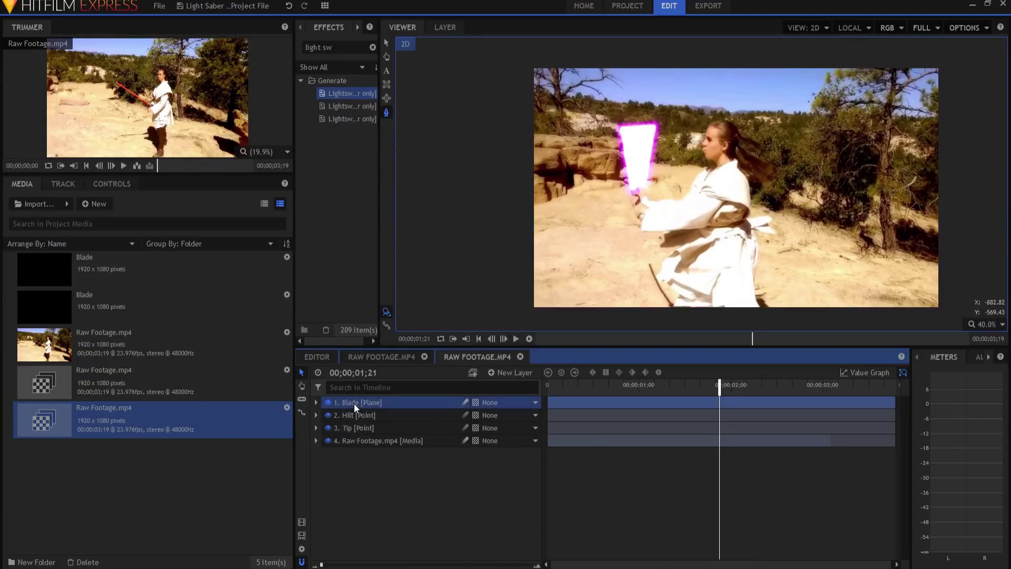
{"action": "left_click", "coordinate": [316, 402]}
{"action": "left_click", "coordinate": [374, 431]}
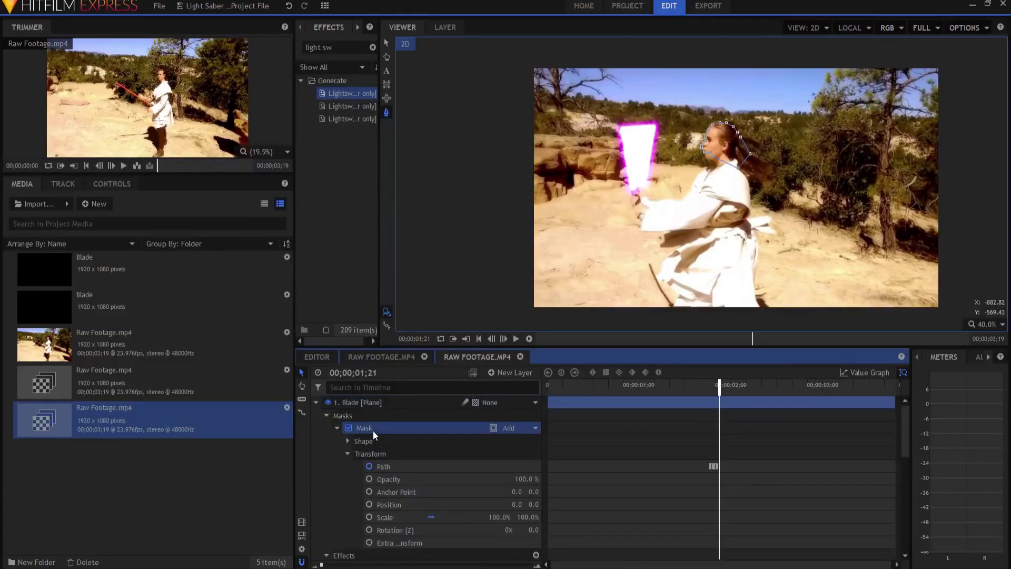
{"action": "left_click", "coordinate": [386, 464]}
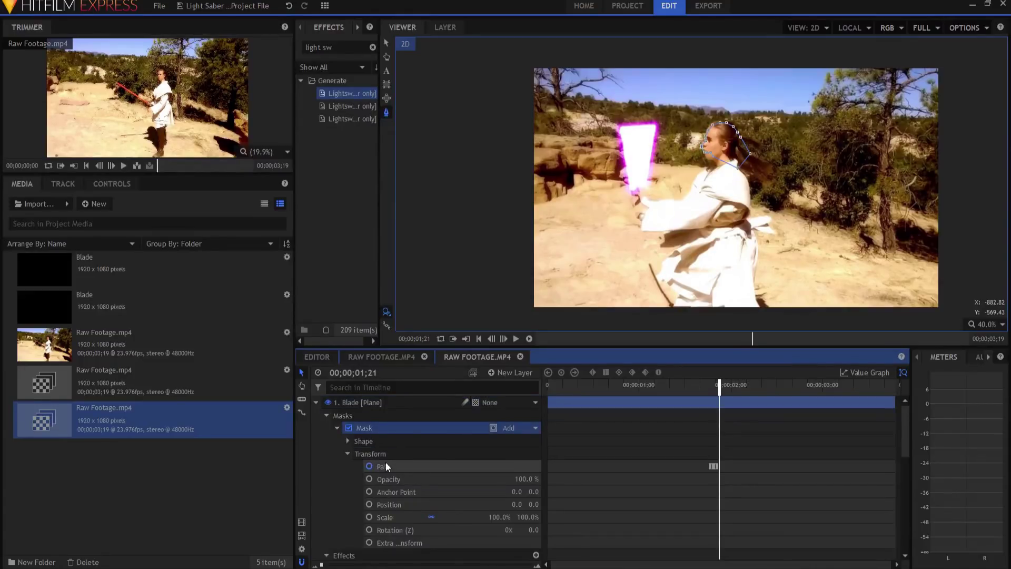
{"action": "left_click", "coordinate": [387, 43]}
{"action": "left_click_drag", "start_coordinate": [726, 141], "coordinate": [719, 27]}
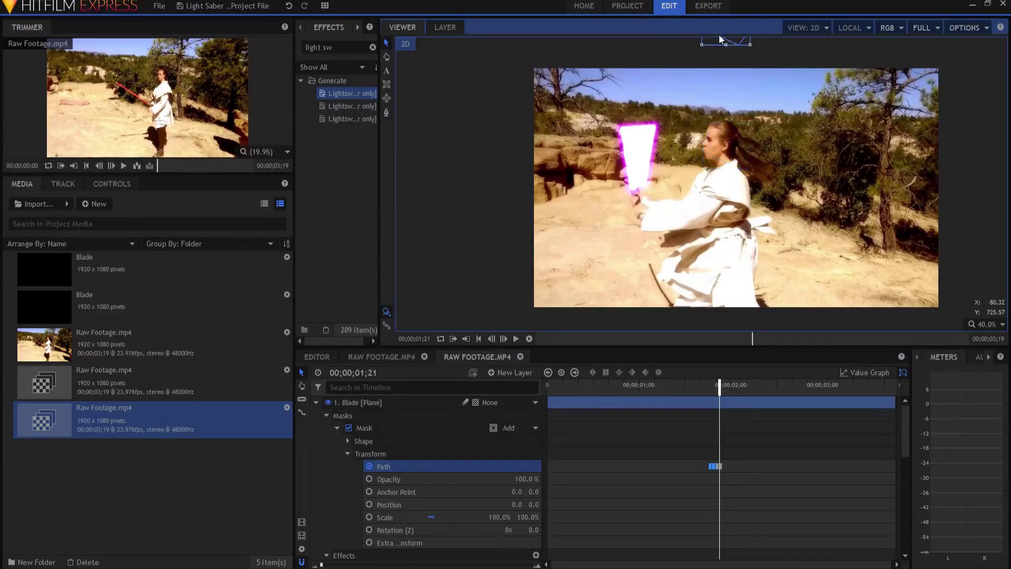
Step between frames 01;17 and 01;20, settling on 01;19 where the blade crosses her hair.
{"action": "key", "text": "Page_Down"}
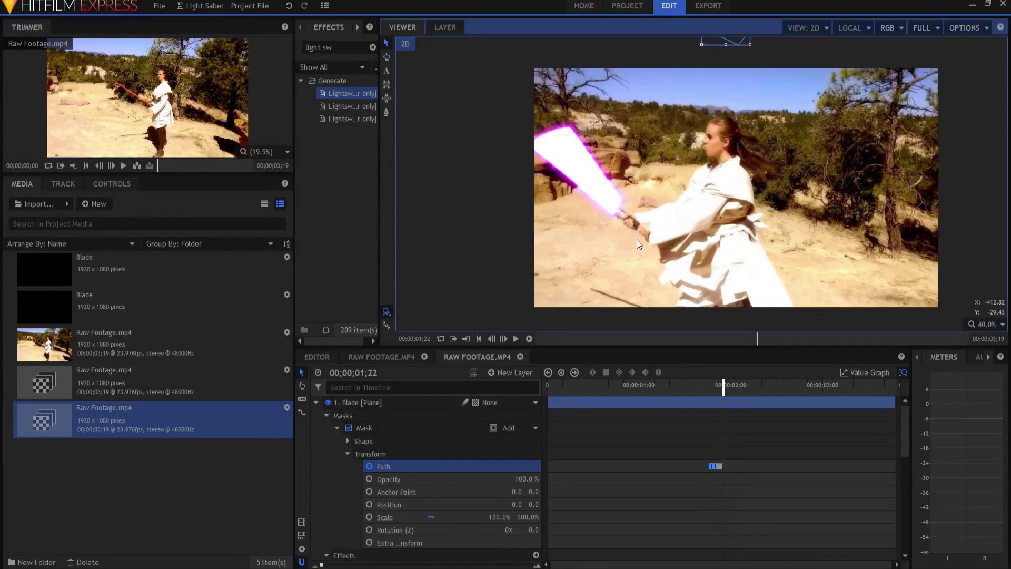
{"action": "key", "text": "Page_Down"}
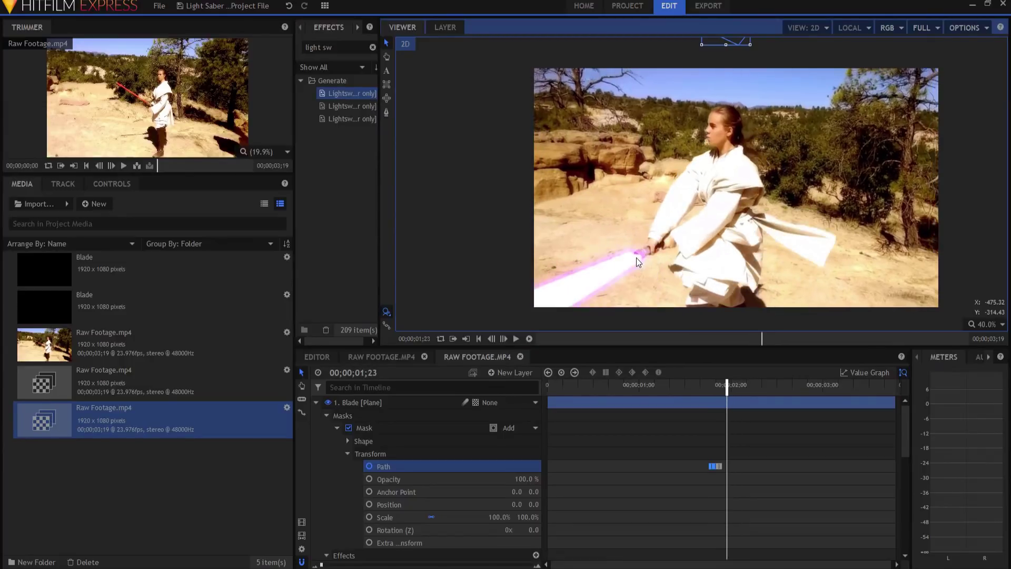
{"action": "key", "text": "Page_Up"}
{"action": "key", "text": "Page_Up"}
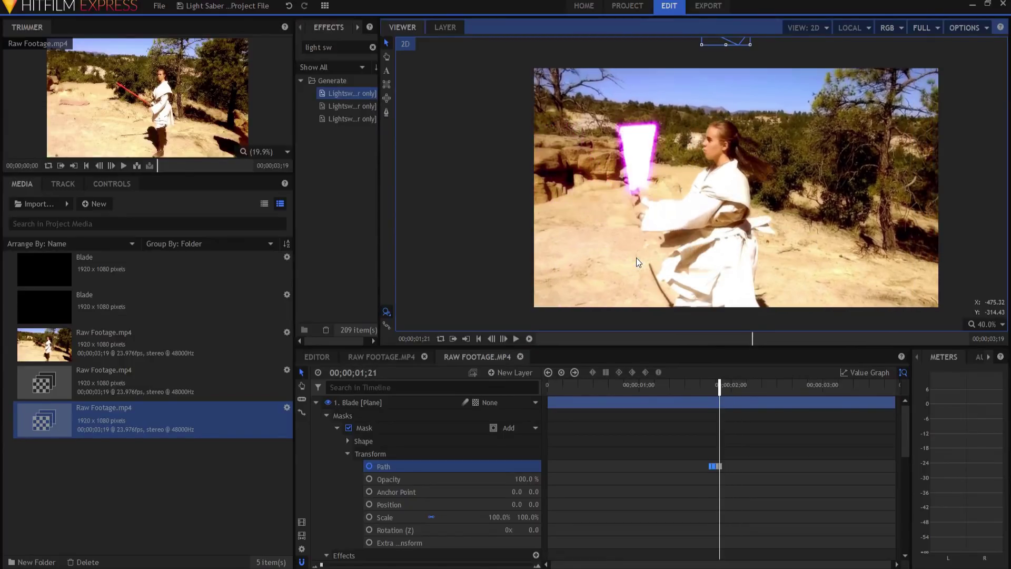
{"action": "key", "text": "Page_Up"}
{"action": "key", "text": "Page_Up"}
{"action": "key", "text": "Page_Up"}
{"action": "key", "text": "Page_Up"}
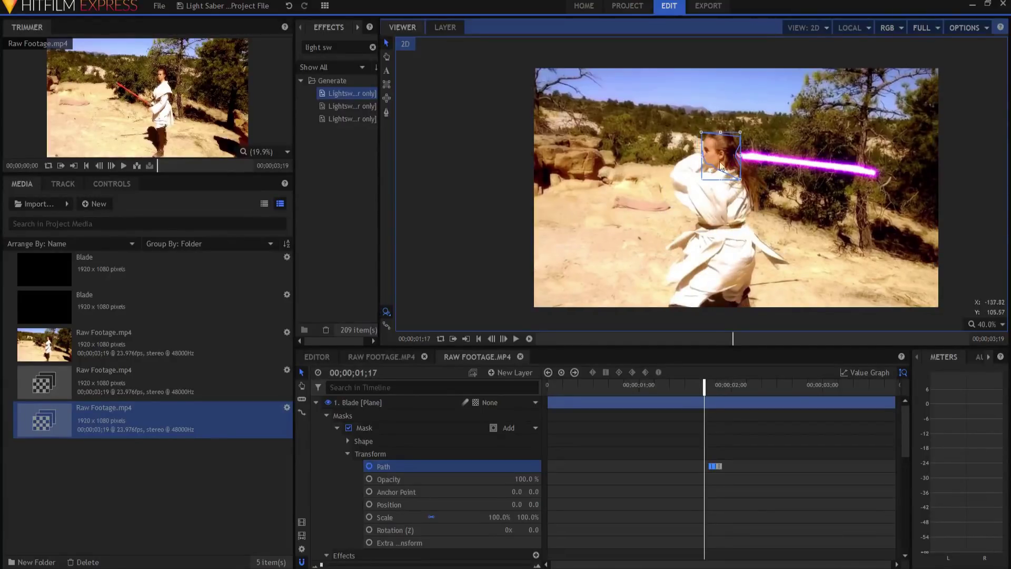
{"action": "key", "text": "Page_Down"}
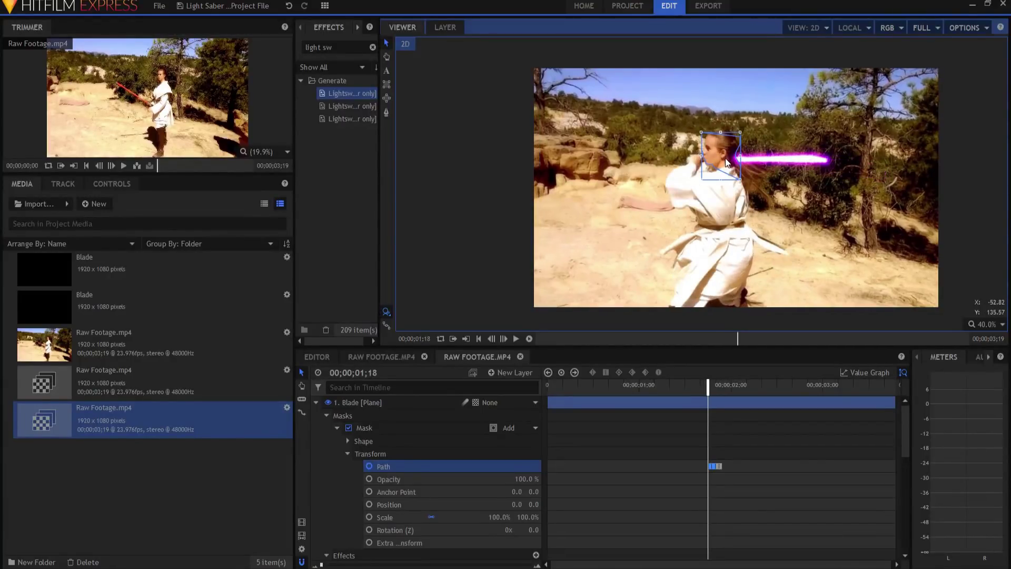
{"action": "key", "text": "Page_Up"}
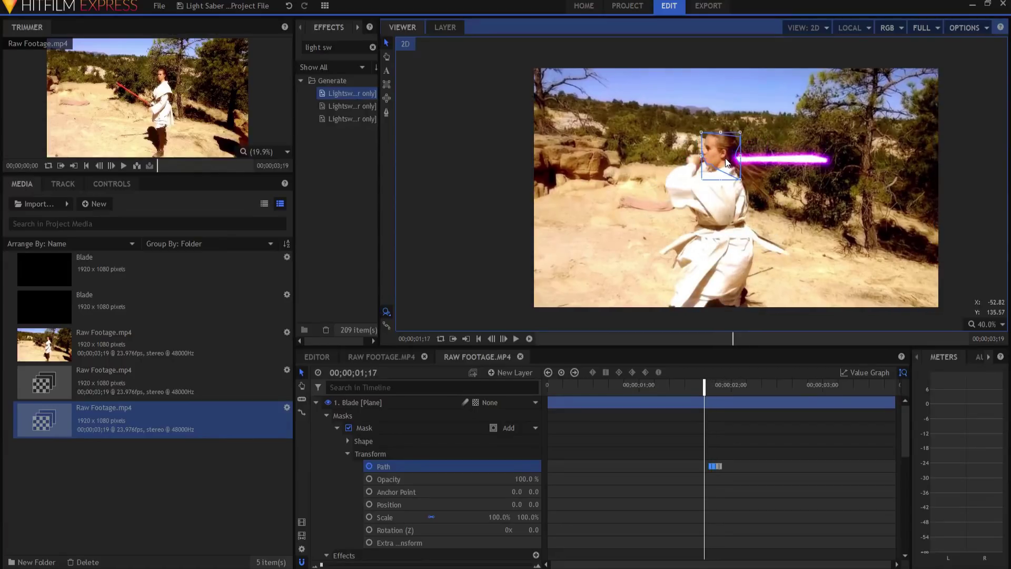
{"action": "key", "text": "Page_Down"}
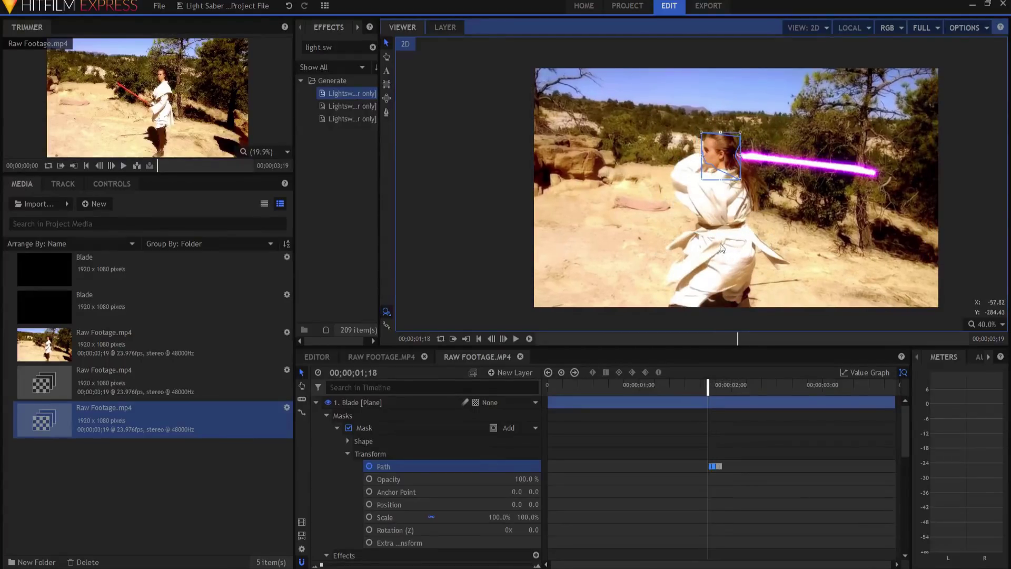
{"action": "key", "text": "Page_Down"}
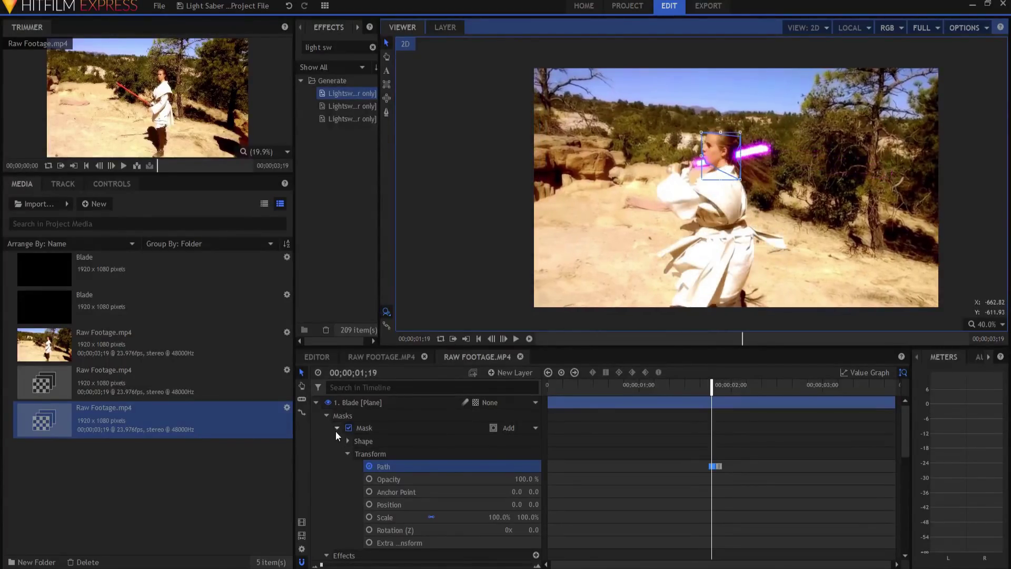
Zoom in, collapse the first mask, select the Masks group and hide Blade to draw a new mask.
{"action": "scroll", "coordinate": [745, 156], "scroll_direction": "up", "scroll_amount": 4}
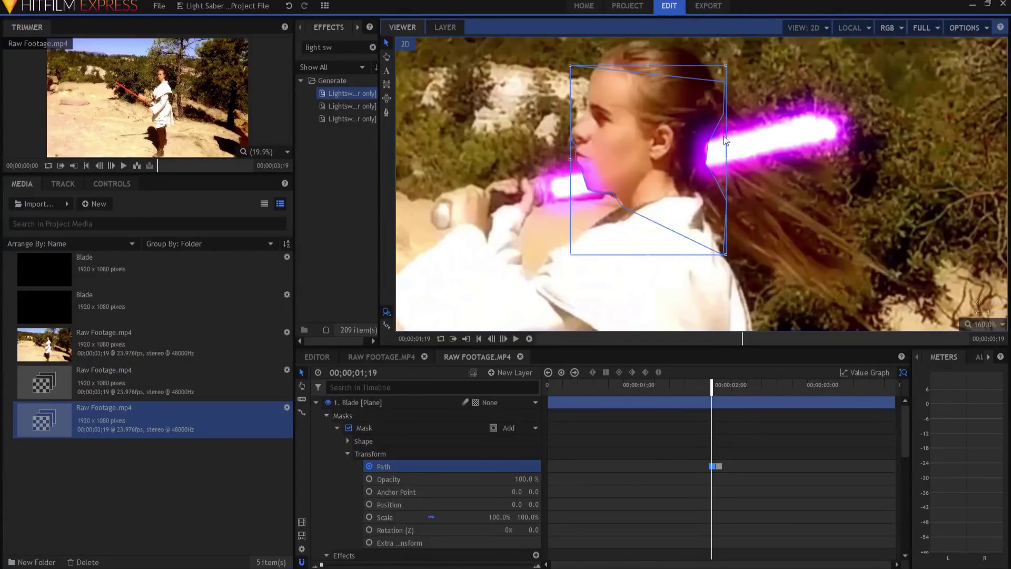
{"action": "left_click", "coordinate": [337, 428]}
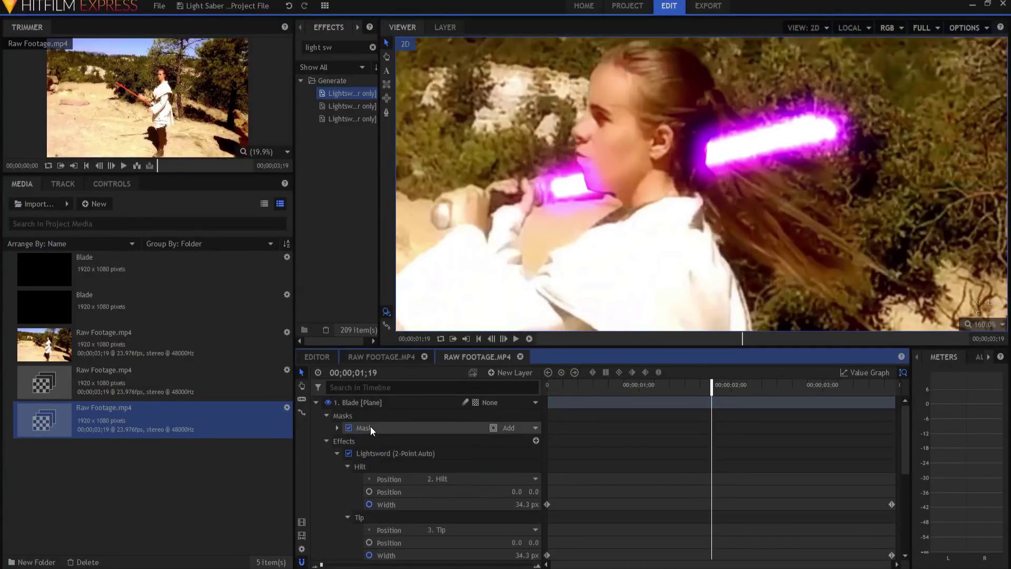
{"action": "left_click", "coordinate": [352, 416]}
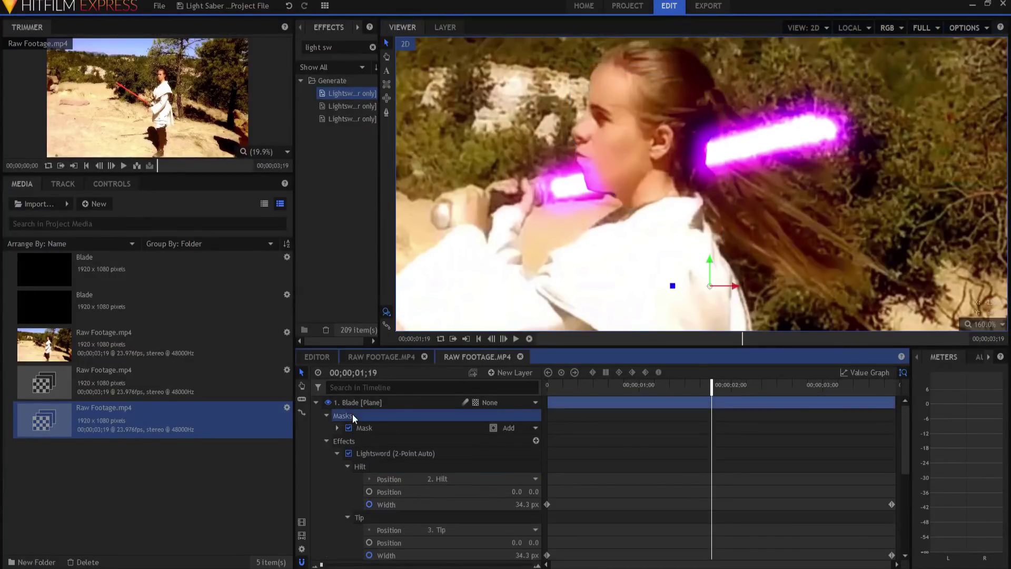
{"action": "left_click", "coordinate": [387, 112]}
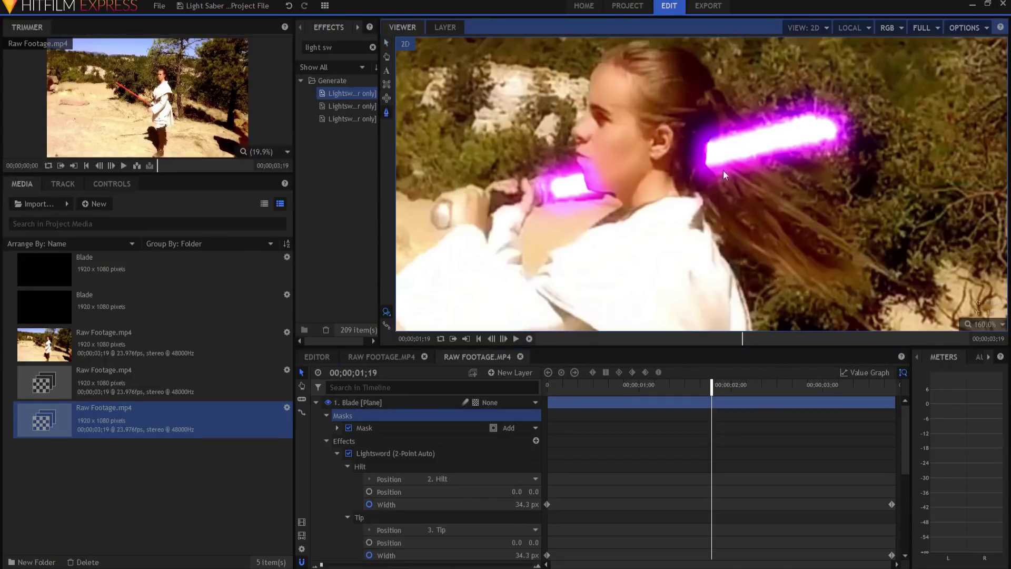
{"action": "left_click", "coordinate": [327, 403]}
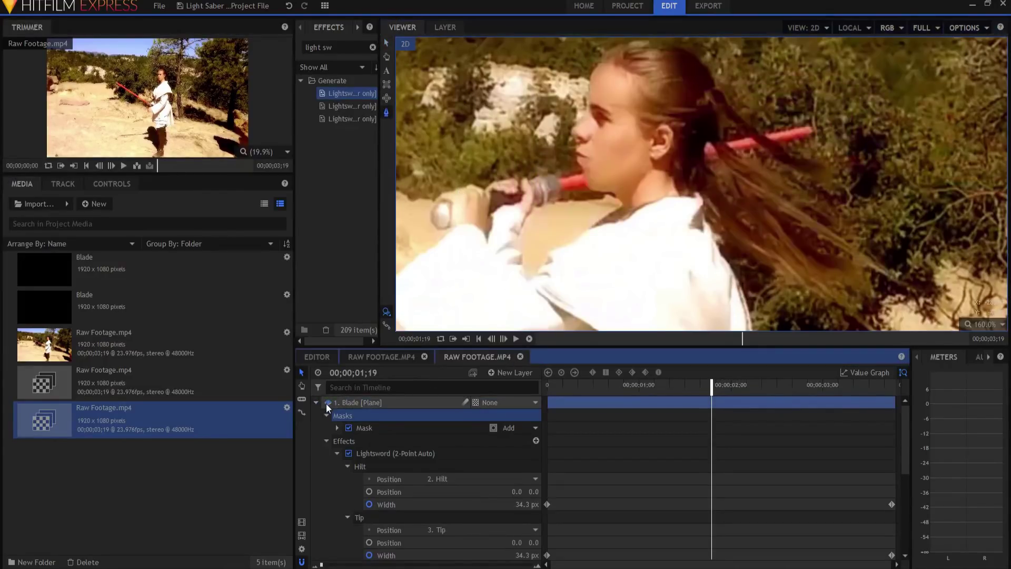
Draw a second four-point mask around the hair section, show the blade and invert that mask.
{"action": "left_click", "coordinate": [738, 129]}
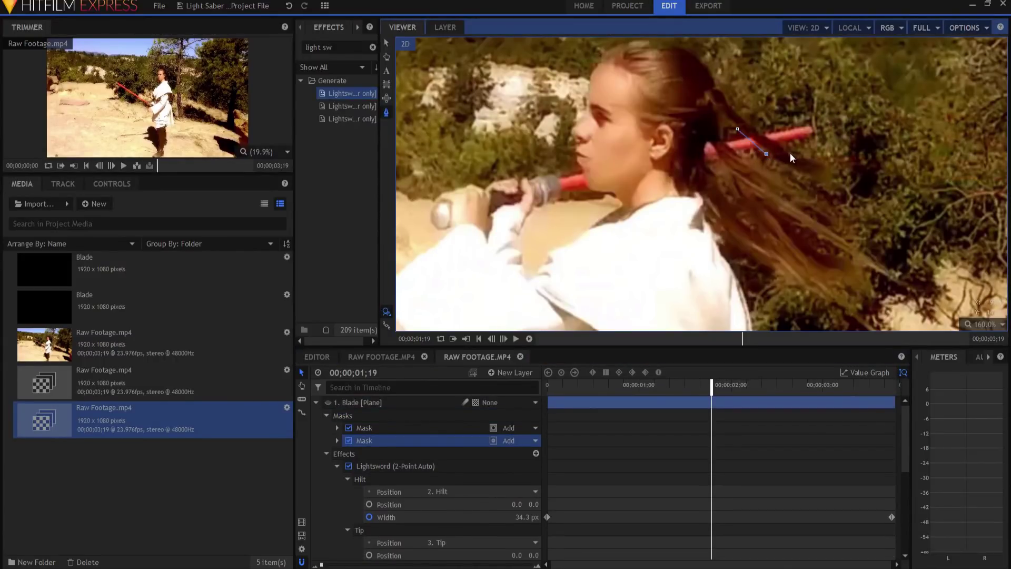
{"action": "left_click", "coordinate": [750, 122]}
{"action": "left_click", "coordinate": [327, 402]}
{"action": "left_click", "coordinate": [328, 402]}
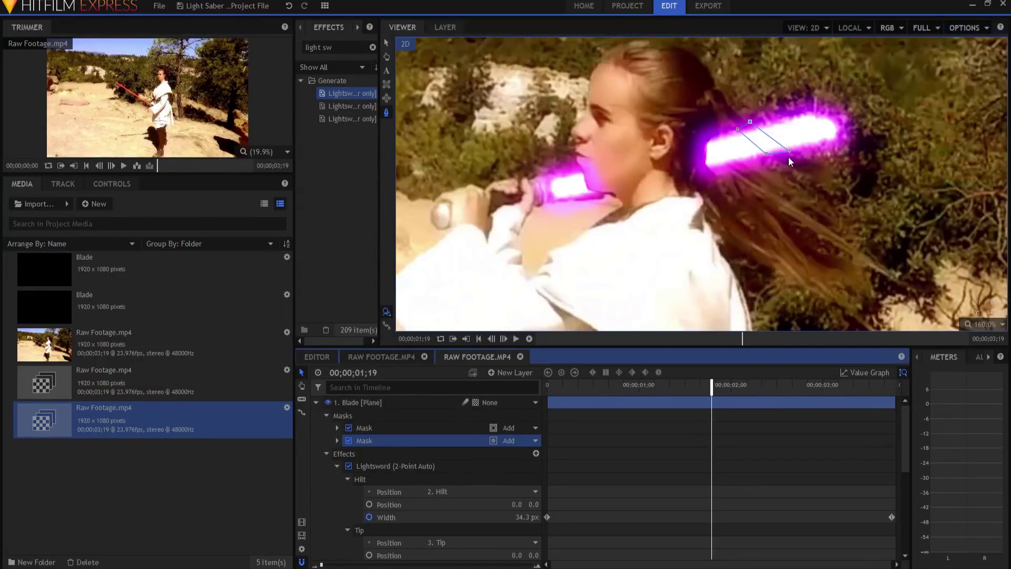
{"action": "left_click", "coordinate": [492, 441]}
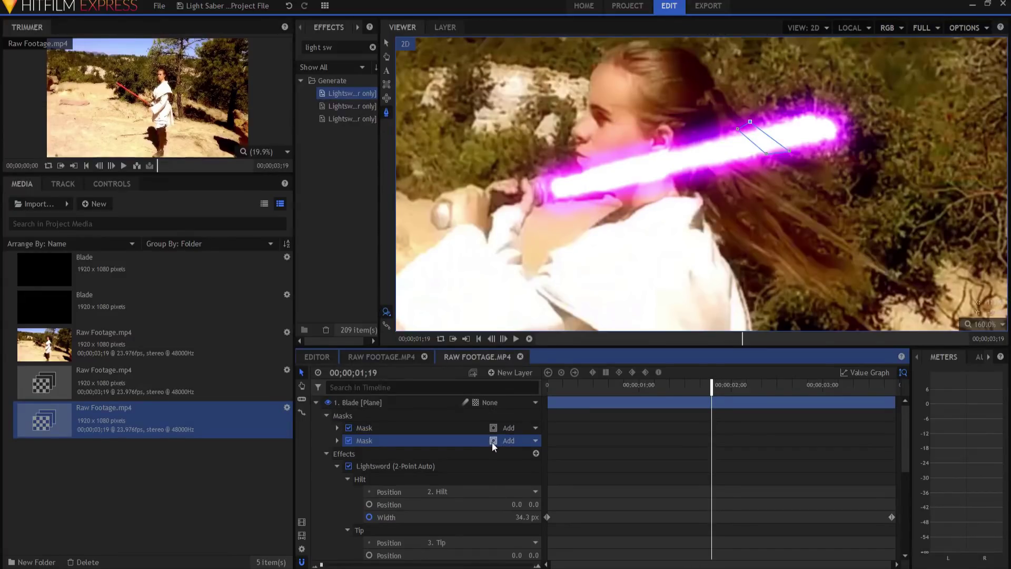
Turn off the second mask's inversion, set its blend mode to Subtract, and compare both mask outlines.
{"action": "left_click", "coordinate": [493, 441]}
{"action": "left_click", "coordinate": [513, 440]}
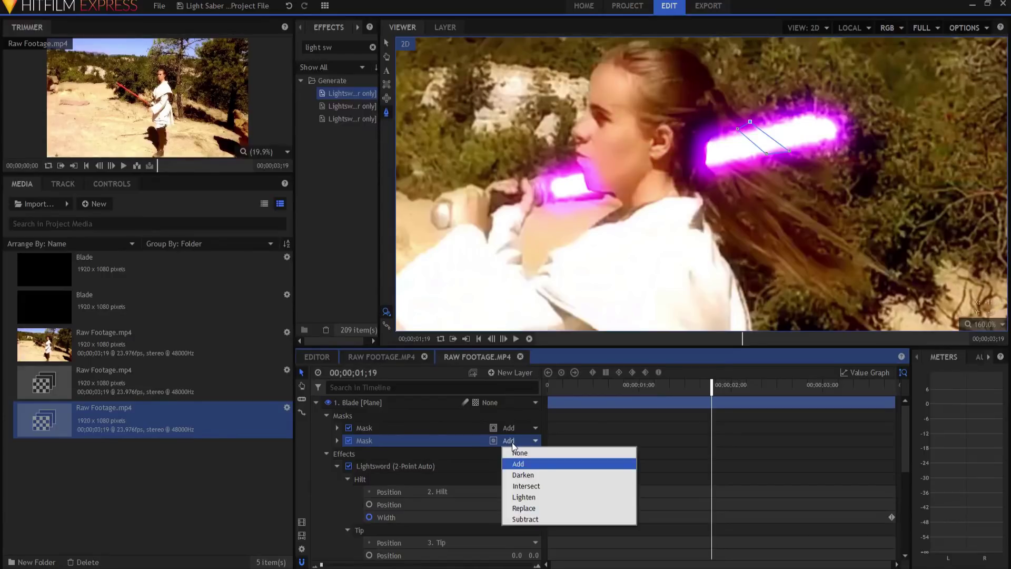
{"action": "left_click", "coordinate": [522, 520]}
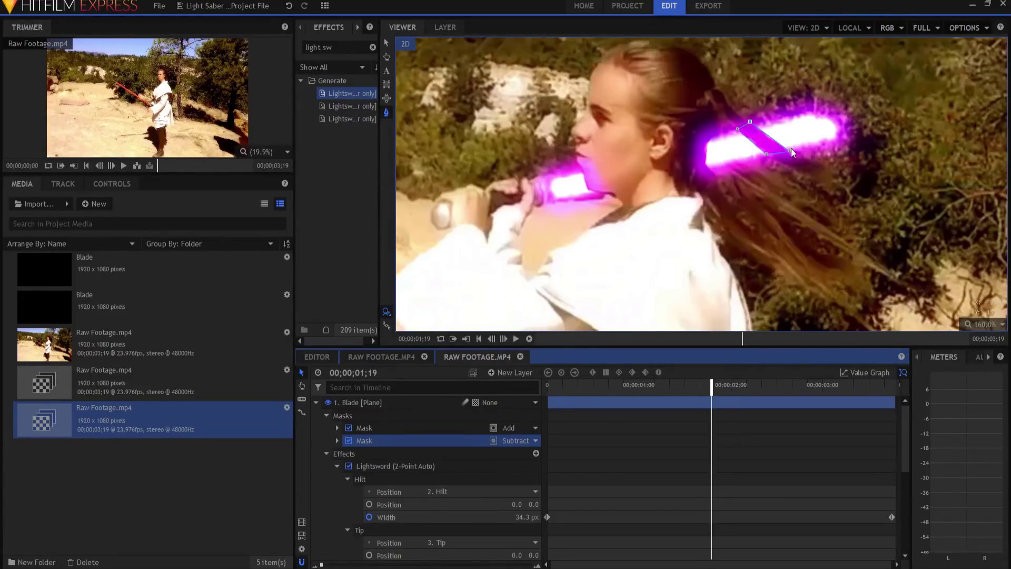
{"action": "left_click", "coordinate": [377, 426]}
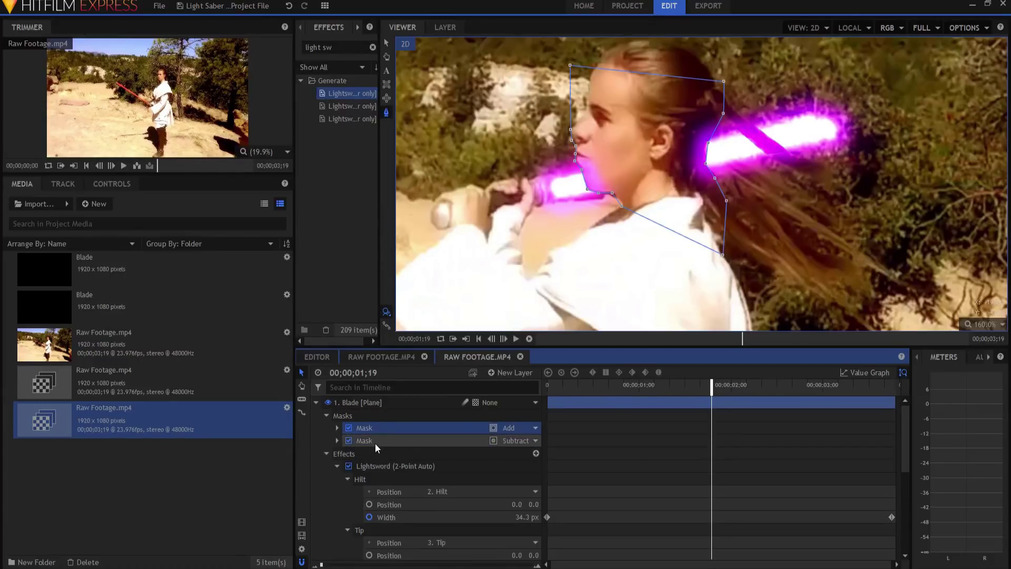
{"action": "left_click", "coordinate": [375, 442]}
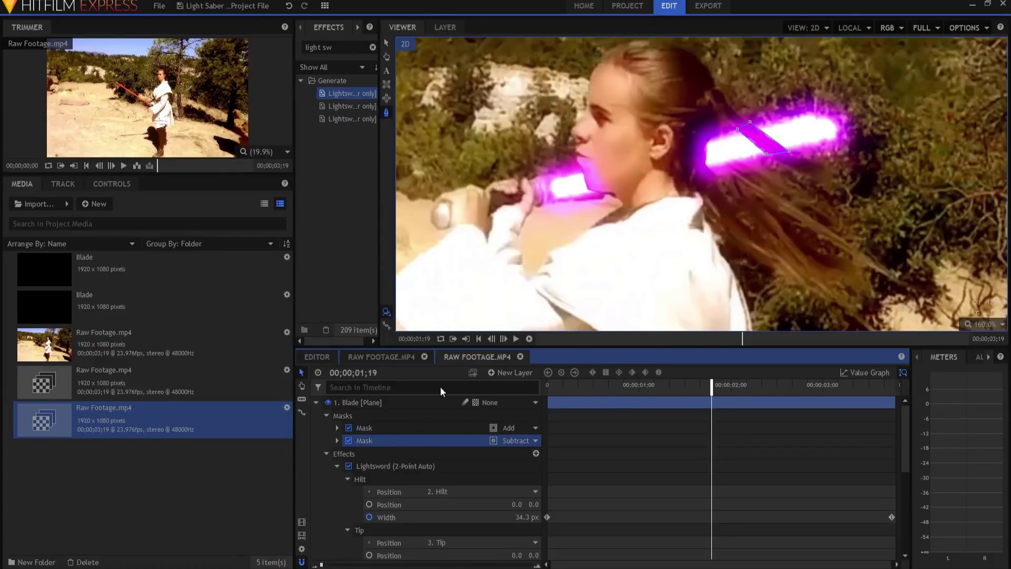
{"action": "left_click", "coordinate": [368, 427]}
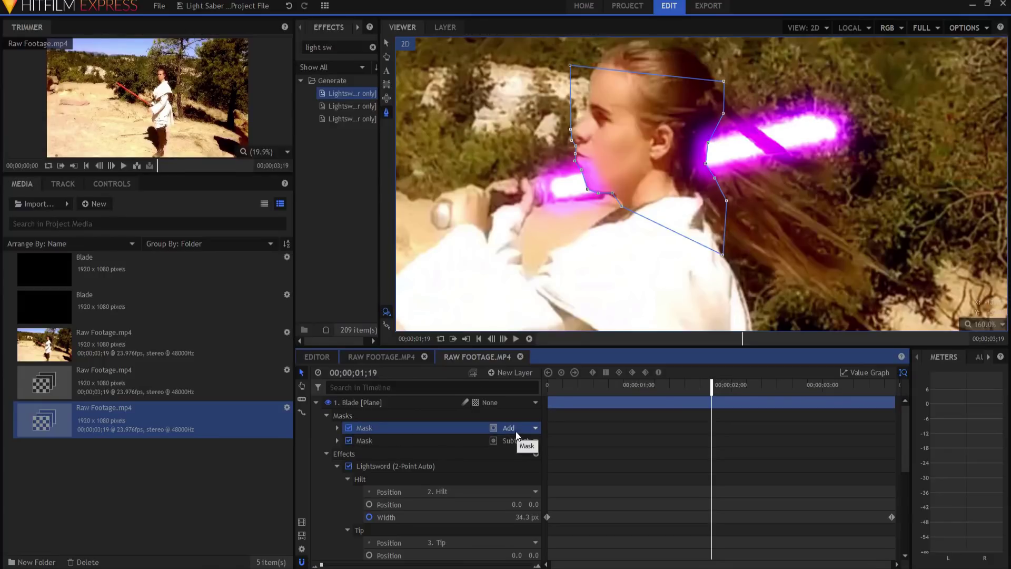
Zoom the viewer out from 160% to 80% and then 60% to see the whole shot.
{"action": "scroll", "coordinate": [811, 210], "scroll_direction": "down", "scroll_amount": 4}
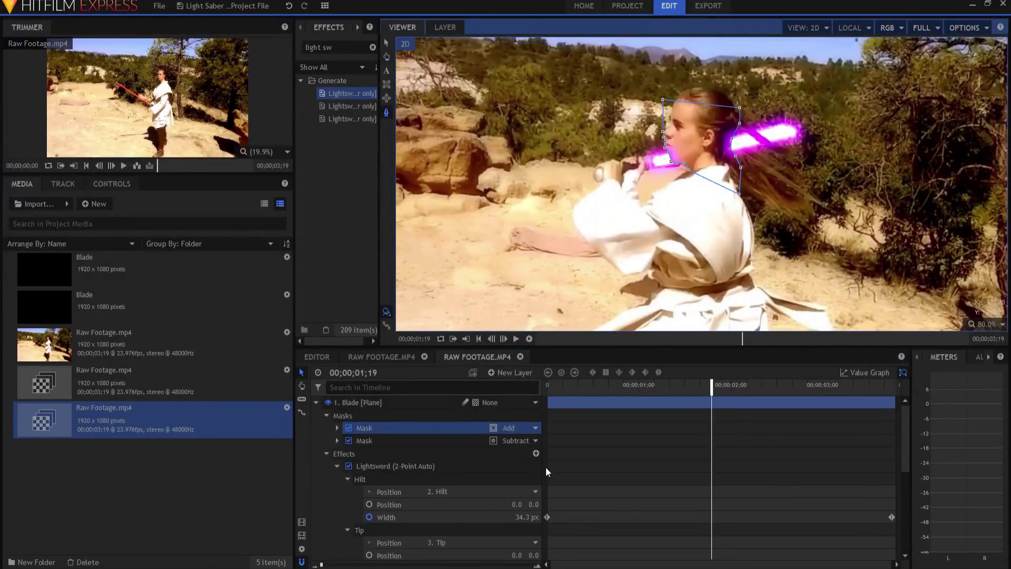
{"action": "scroll", "coordinate": [754, 166], "scroll_direction": "down", "scroll_amount": 1}
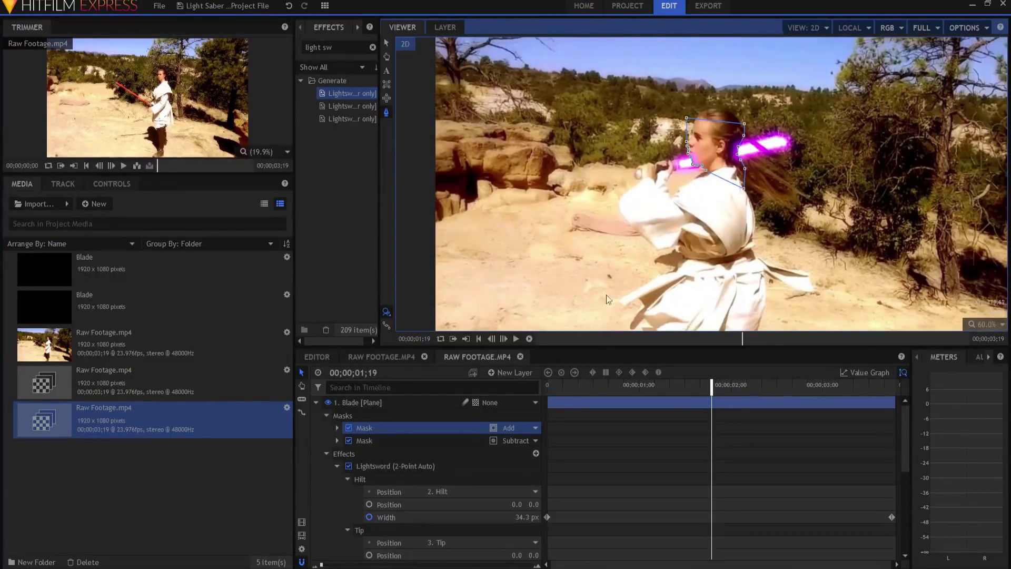
Expand the second mask's Transform properties to reveal its Path keyframe track.
{"action": "left_click", "coordinate": [337, 428]}
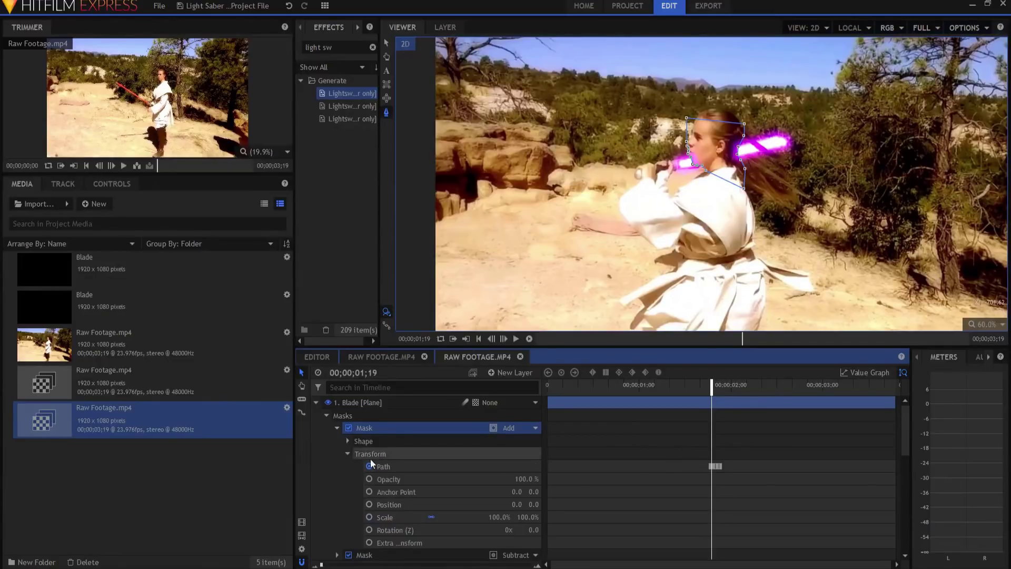
{"action": "left_click", "coordinate": [337, 428]}
{"action": "left_click", "coordinate": [337, 441]}
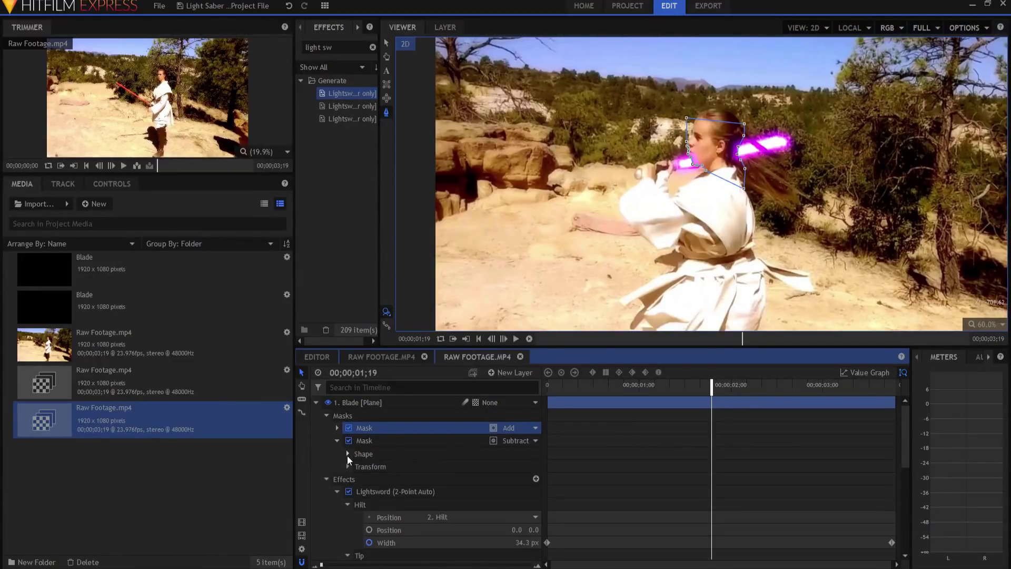
{"action": "left_click", "coordinate": [347, 454]}
{"action": "left_click", "coordinate": [346, 454]}
{"action": "left_click", "coordinate": [348, 467]}
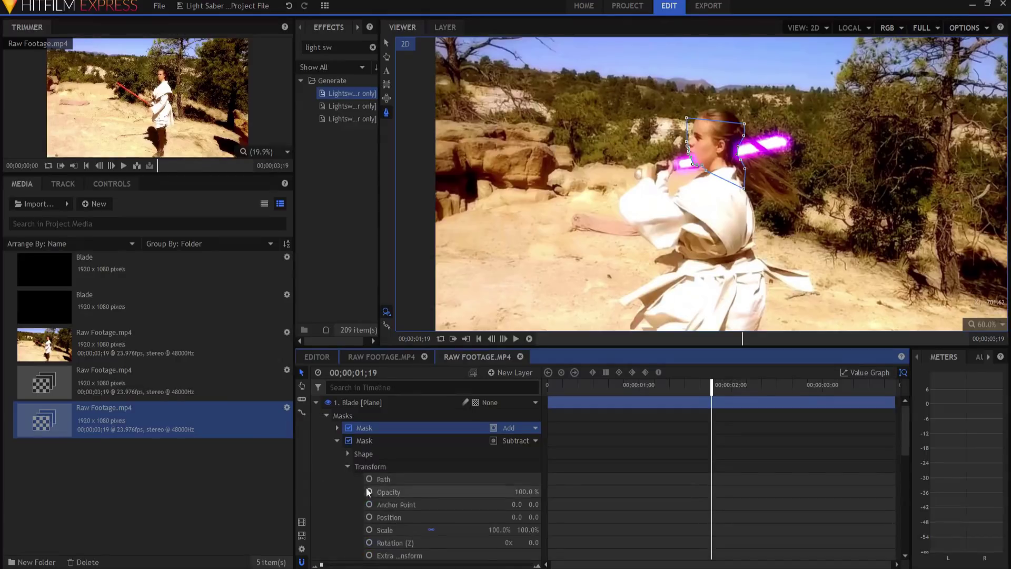
{"action": "left_click", "coordinate": [383, 479]}
Park the hair mask above the picture at 01;18 and set another Path keyframe at 01;20.
{"action": "key", "text": "Left"}
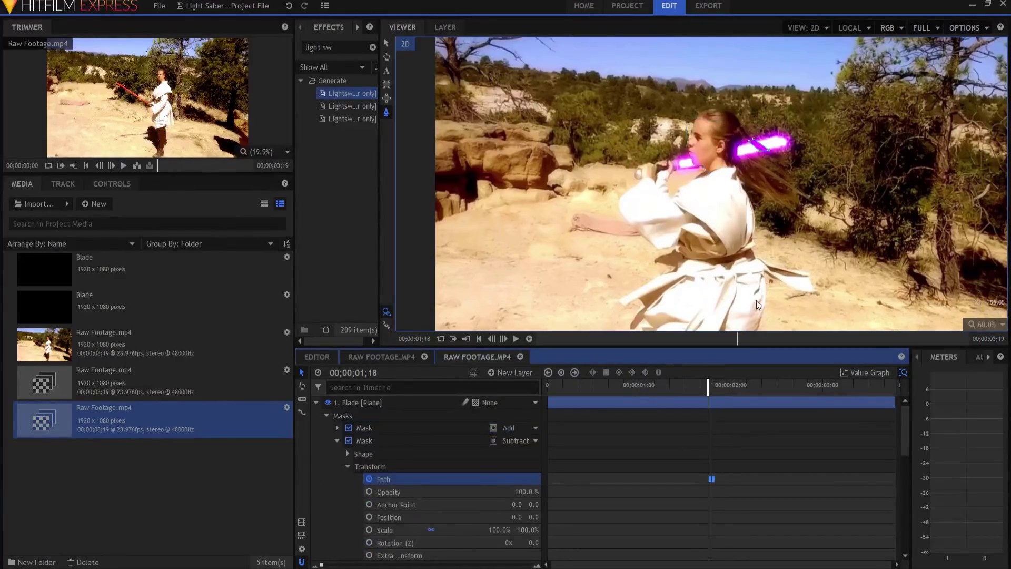
{"action": "left_click", "coordinate": [386, 43]}
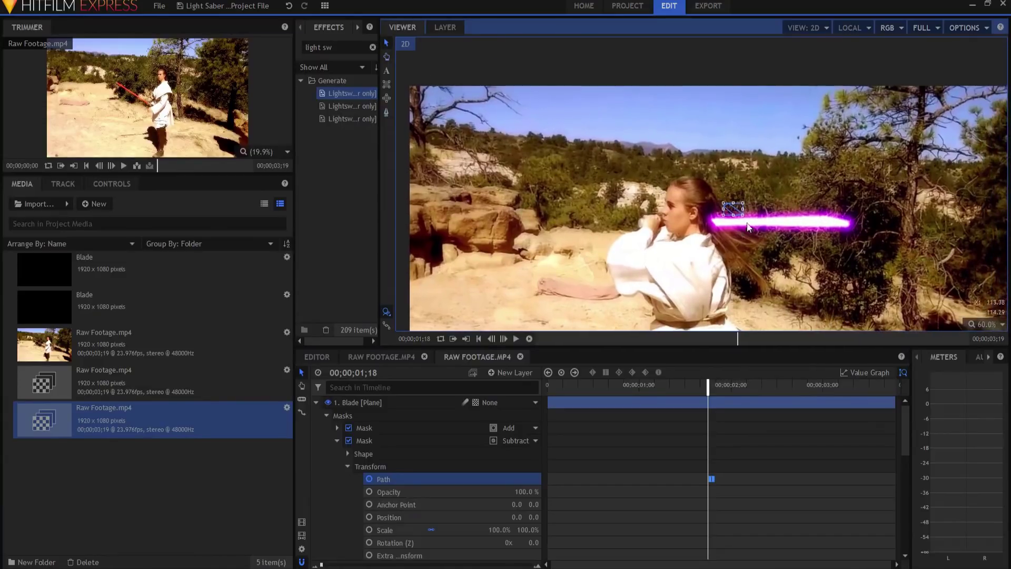
{"action": "left_click_drag", "start_coordinate": [734, 213], "coordinate": [741, 55]}
{"action": "key", "text": "Right"}
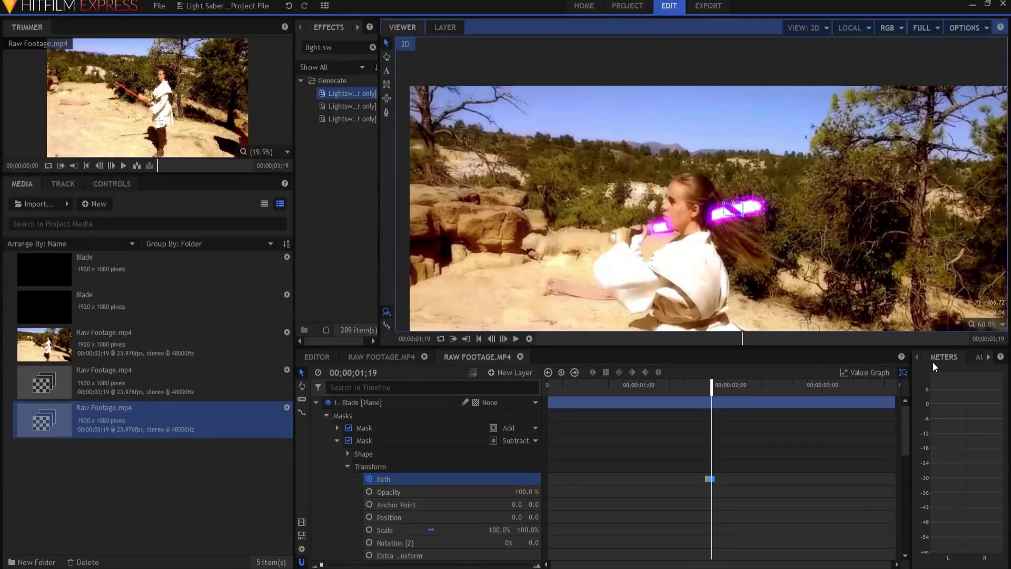
{"action": "key", "text": "Right"}
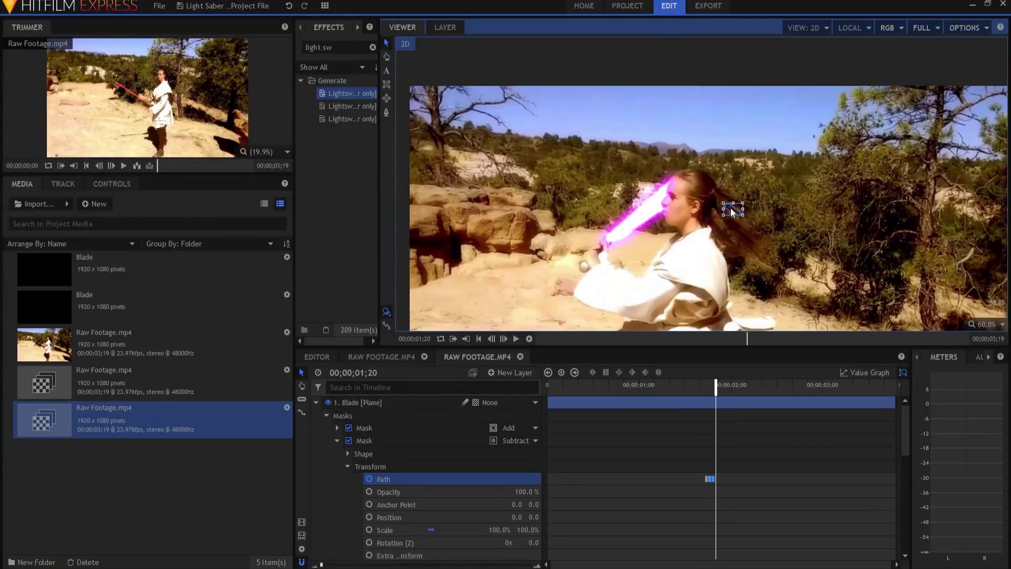
{"action": "left_click_drag", "start_coordinate": [732, 212], "coordinate": [733, 214]}
{"action": "key", "text": "Right"}
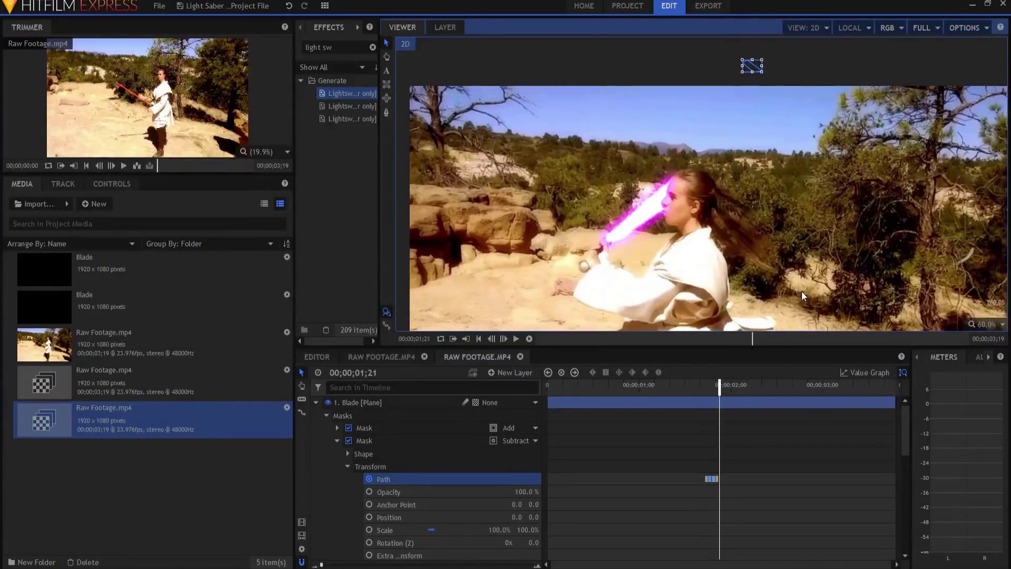